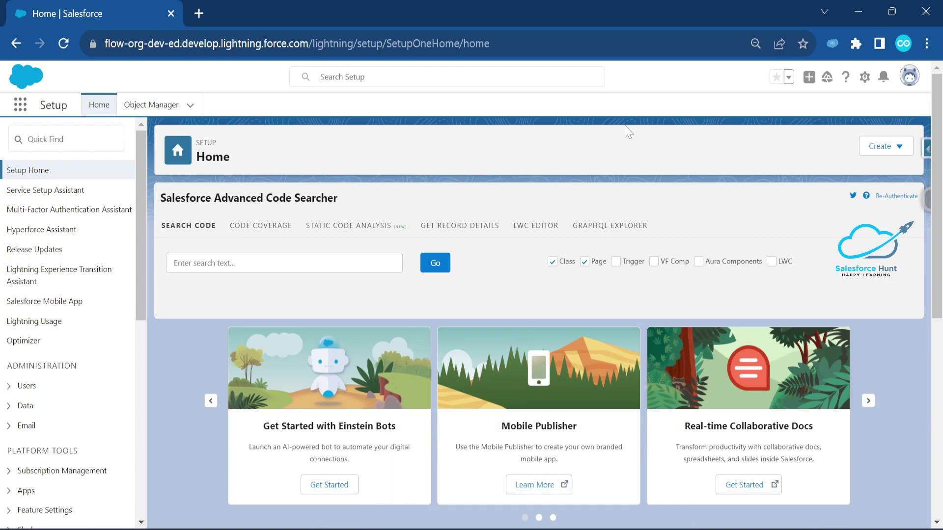
- Find Flows via Quick Find and open First Screen's details and versions page
{"action": "left_click", "coordinate": [59, 139]}
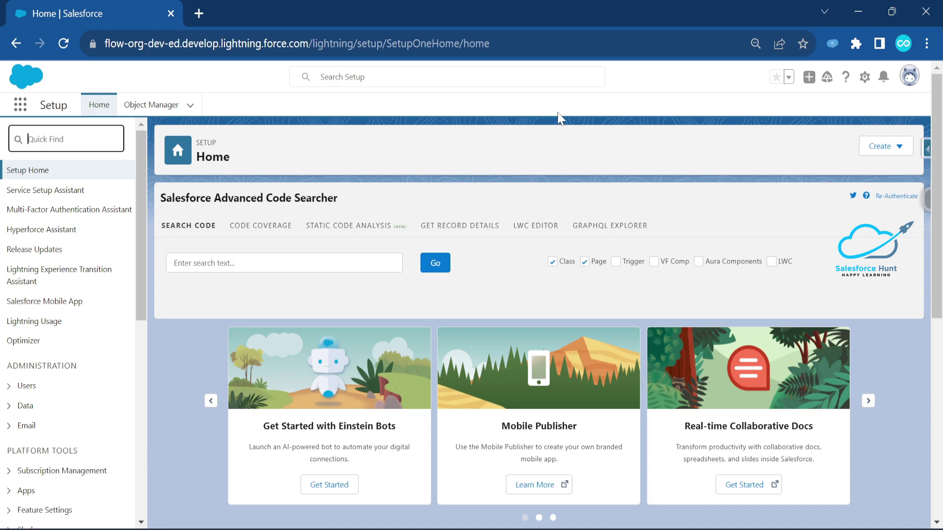
{"action": "left_click", "coordinate": [885, 145]}
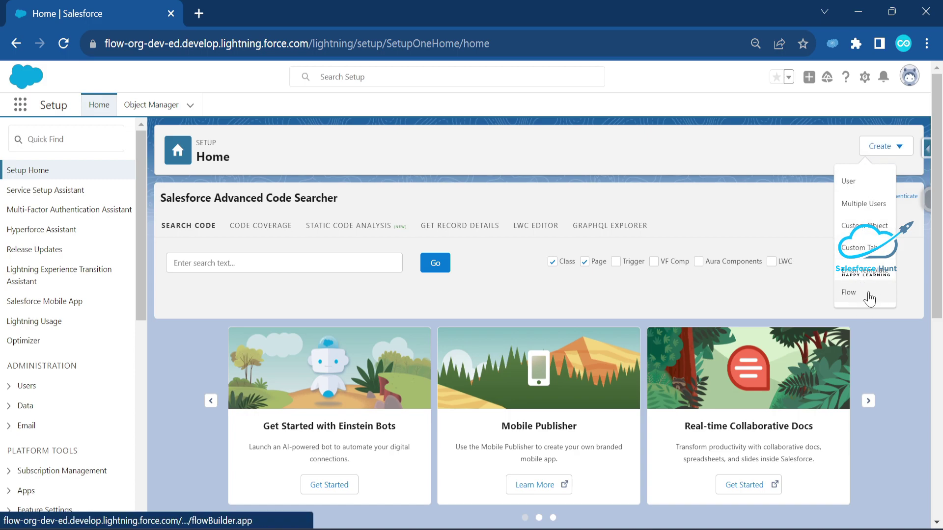
{"action": "left_click", "coordinate": [66, 139]}
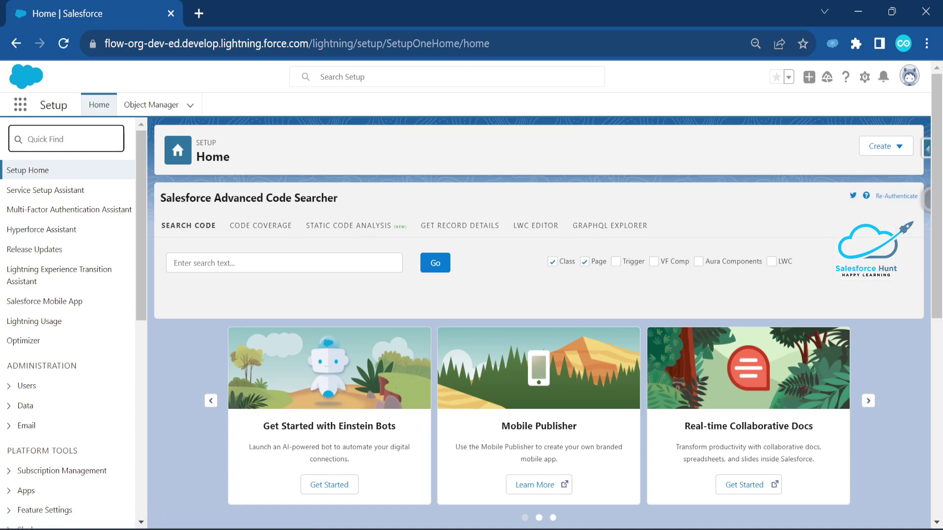
{"action": "type", "text": "flow"}
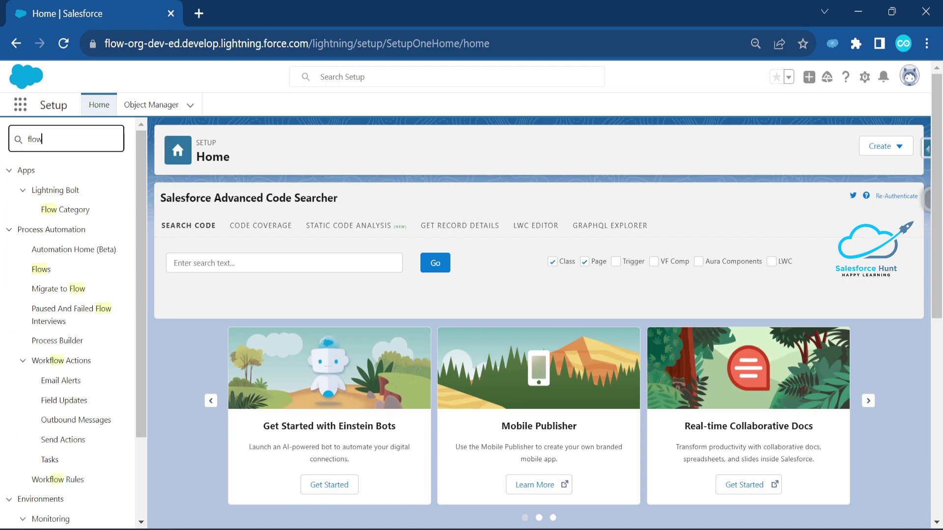
{"action": "left_click", "coordinate": [47, 274]}
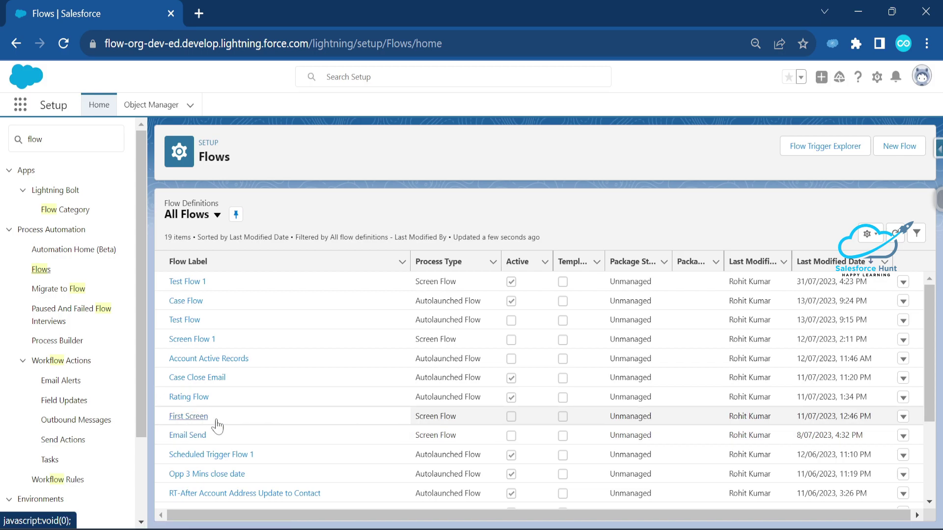
{"action": "left_click", "coordinate": [903, 417]}
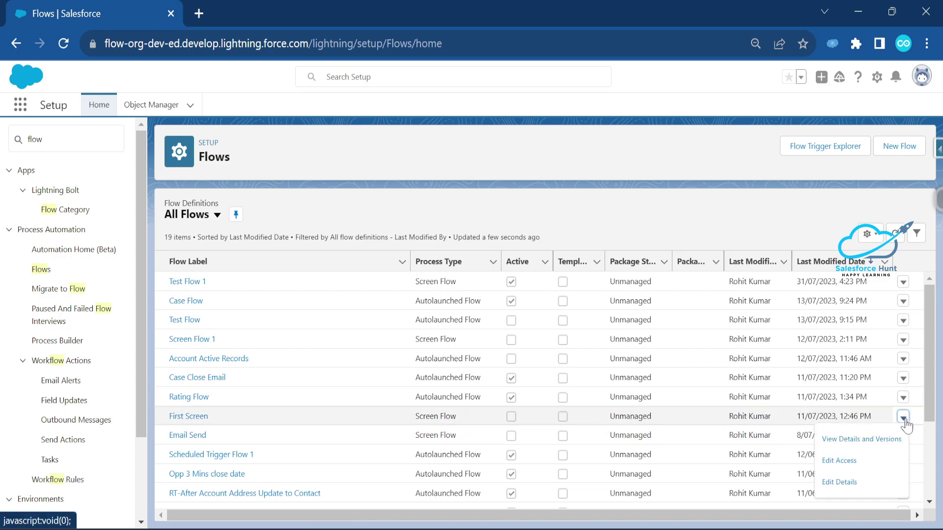
{"action": "left_click", "coordinate": [863, 437]}
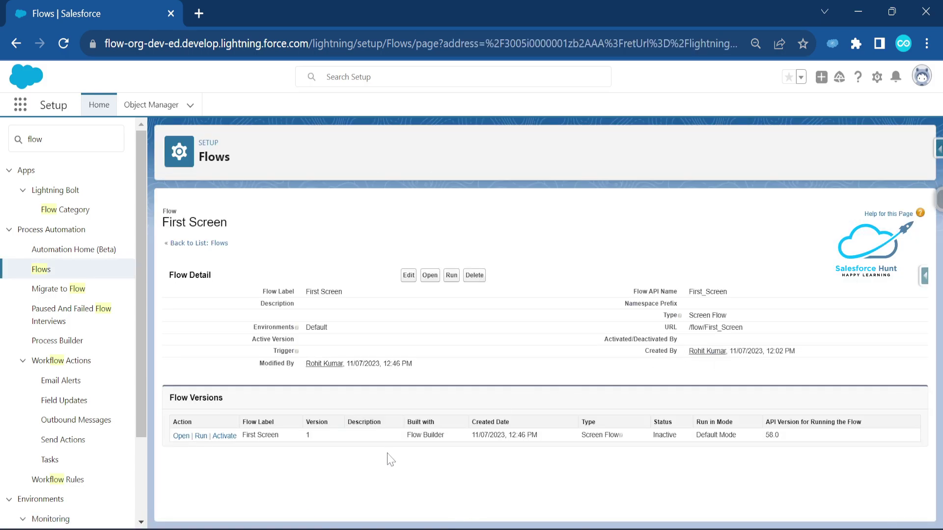
{"action": "double_click", "coordinate": [308, 435]}
- Open First Screen version 1 in Flow Builder and save it as new versions 2, 3, 4 and 5
{"action": "left_click", "coordinate": [337, 463]}
{"action": "left_click", "coordinate": [430, 276]}
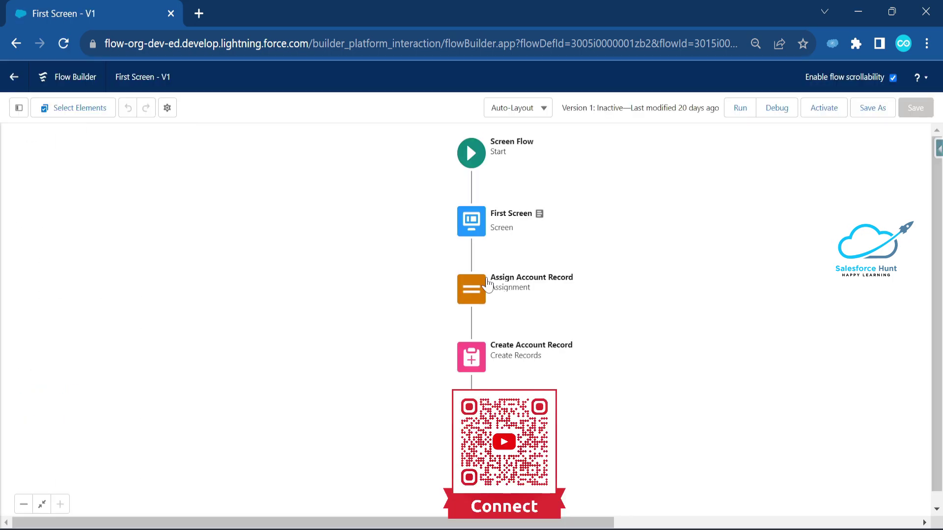
{"action": "left_click", "coordinate": [872, 109]}
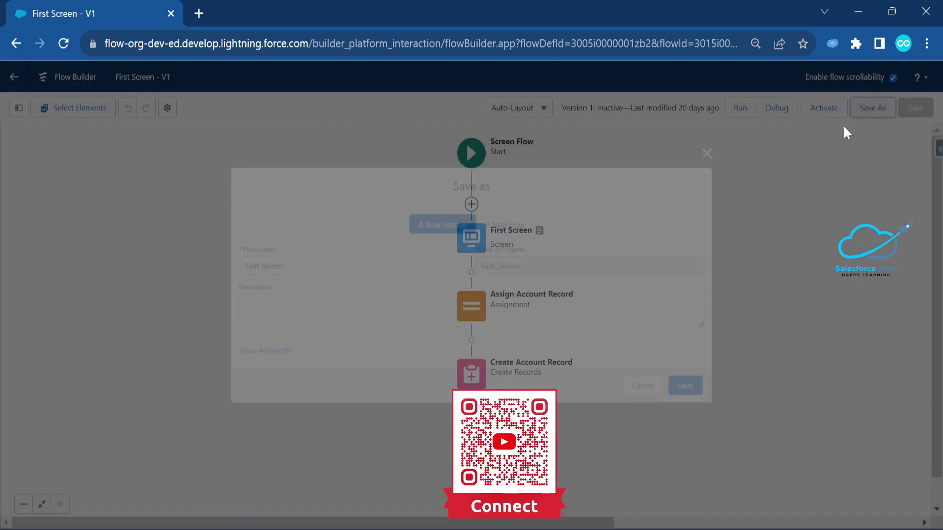
{"action": "left_click", "coordinate": [692, 390]}
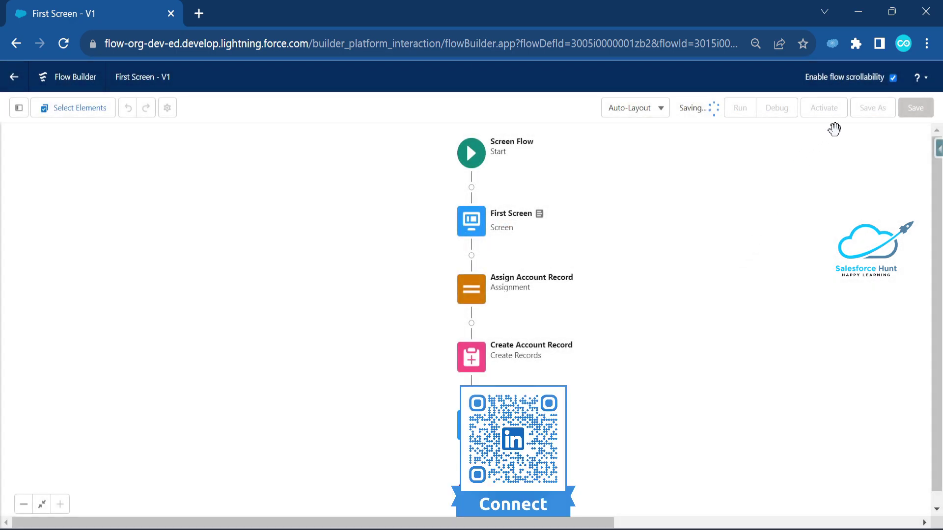
{"action": "left_click", "coordinate": [864, 108]}
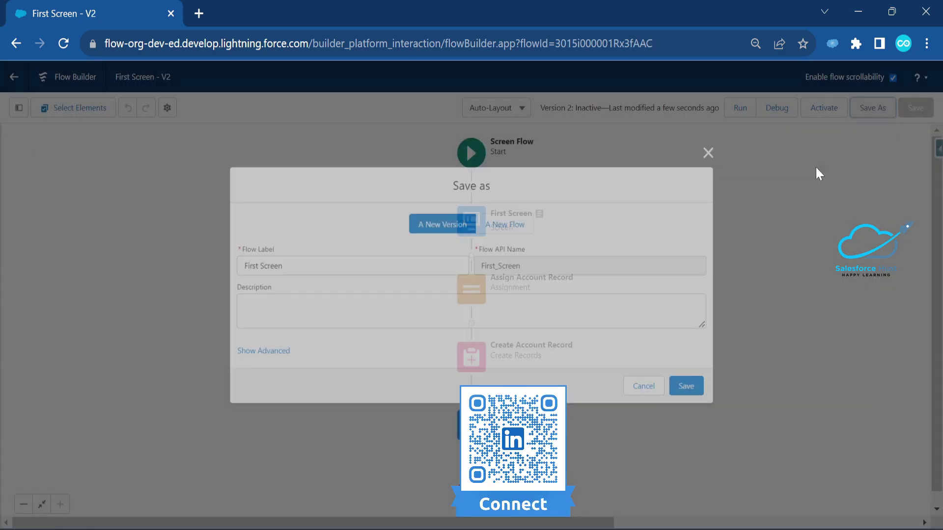
{"action": "left_click", "coordinate": [697, 389]}
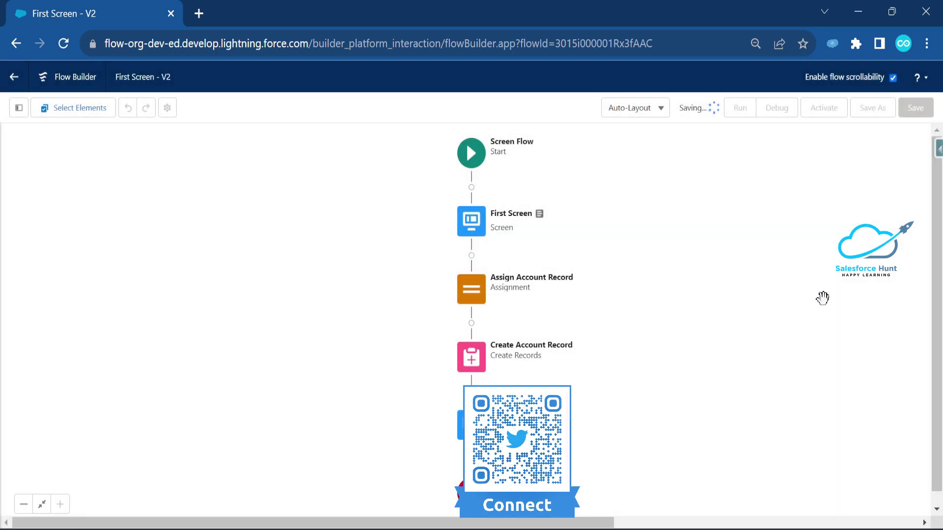
{"action": "left_click", "coordinate": [870, 109]}
{"action": "left_click", "coordinate": [692, 389]}
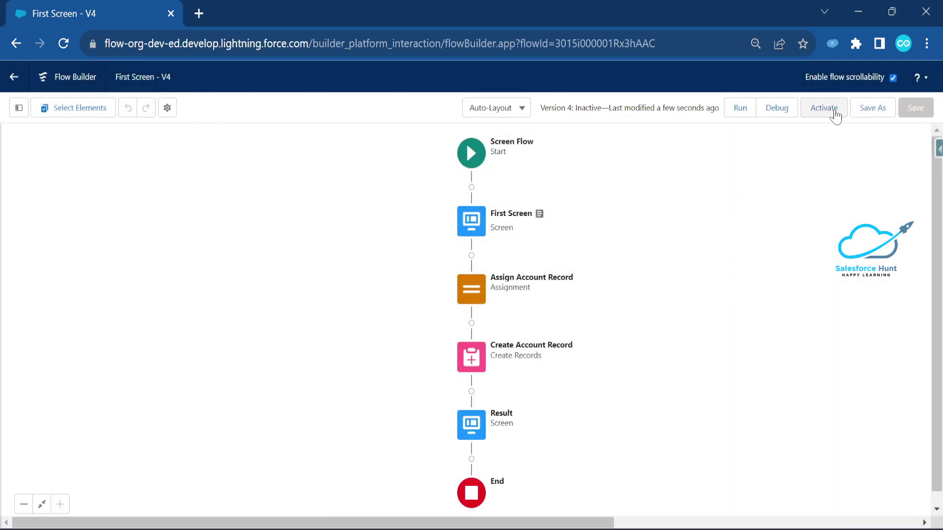
{"action": "left_click", "coordinate": [868, 110]}
{"action": "left_click", "coordinate": [690, 388]}
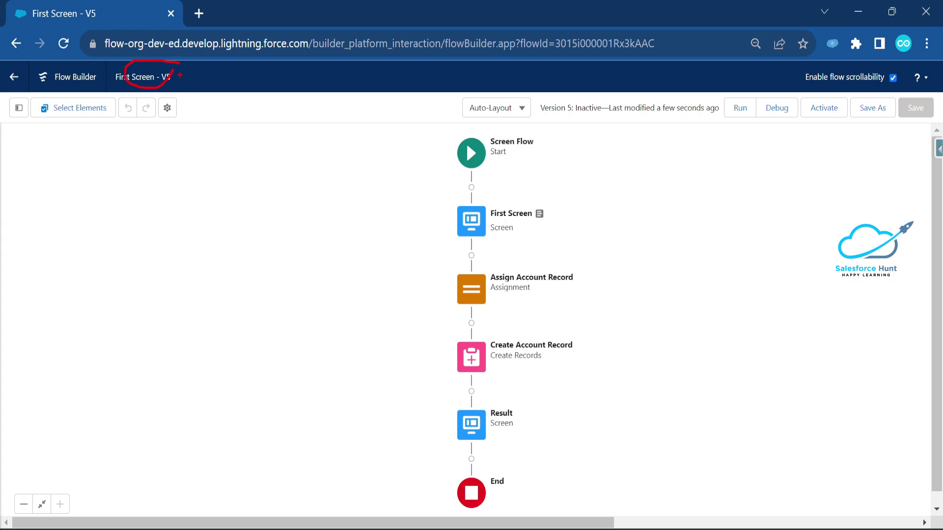
{"action": "key", "text": "Escape"}
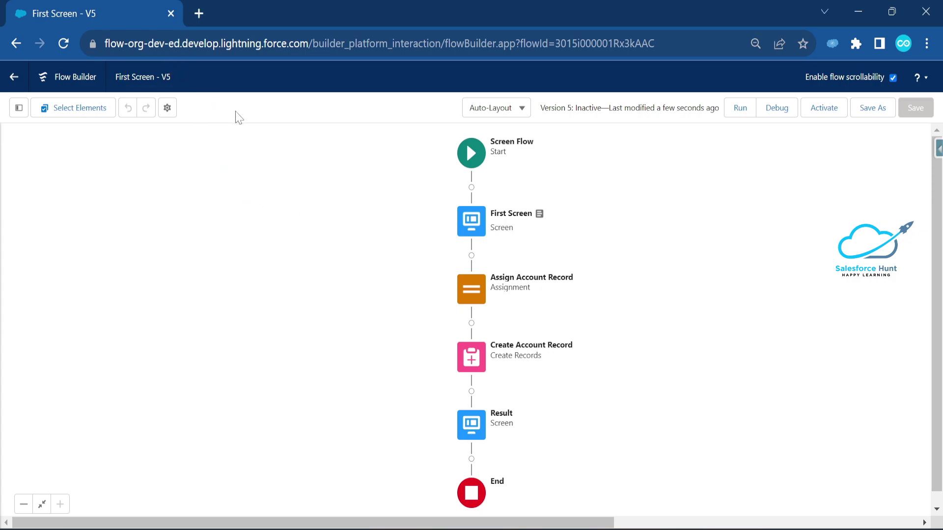
- Back on First Screen's detail page, activate version 5 in the versions table
{"action": "left_click", "coordinate": [15, 79]}
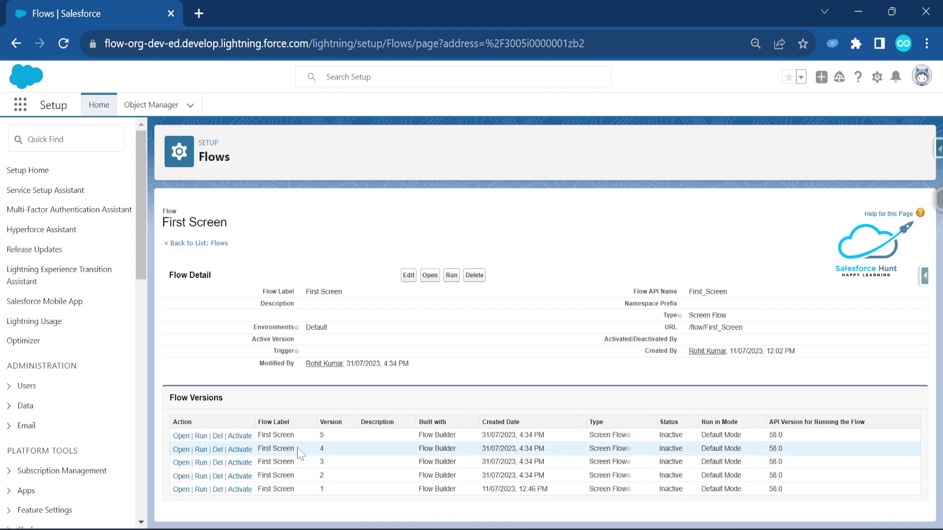
{"action": "left_click", "coordinate": [243, 439]}
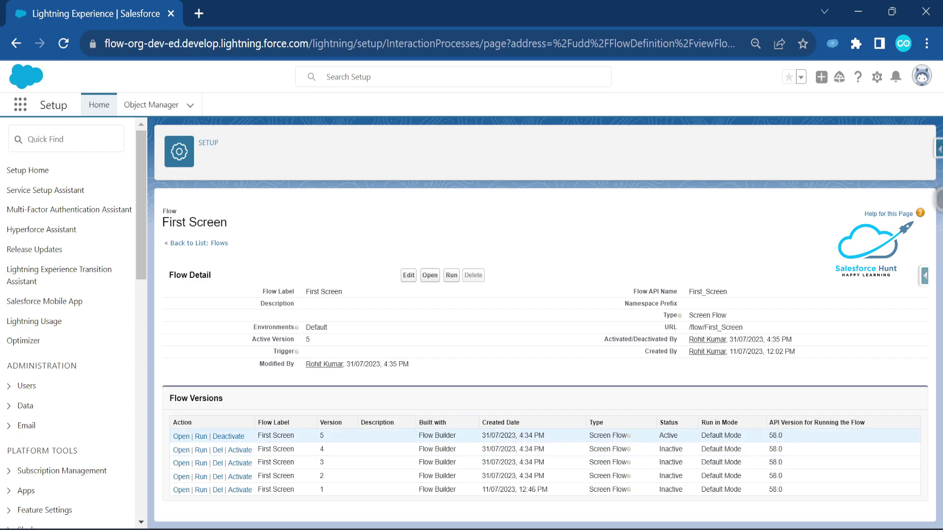
{"action": "left_click_drag", "start_coordinate": [672, 449], "coordinate": [674, 476]}
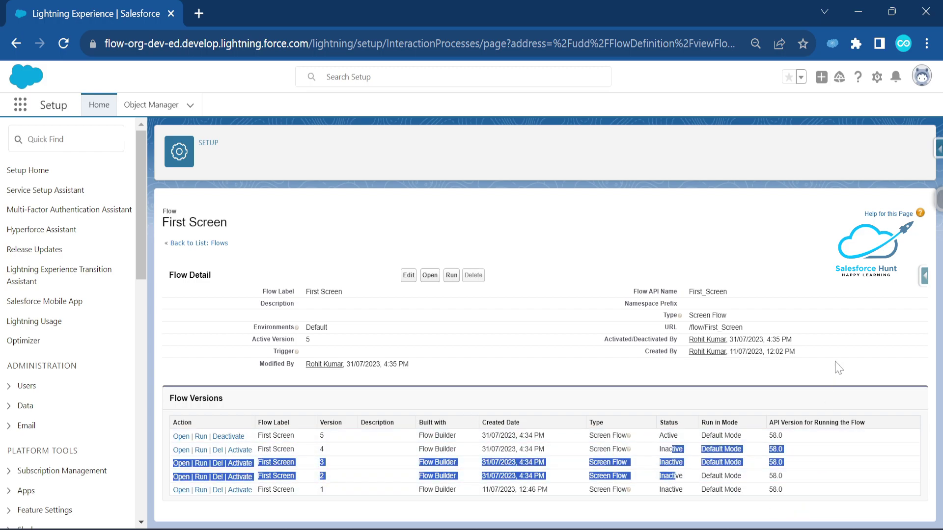
{"action": "left_click", "coordinate": [839, 366]}
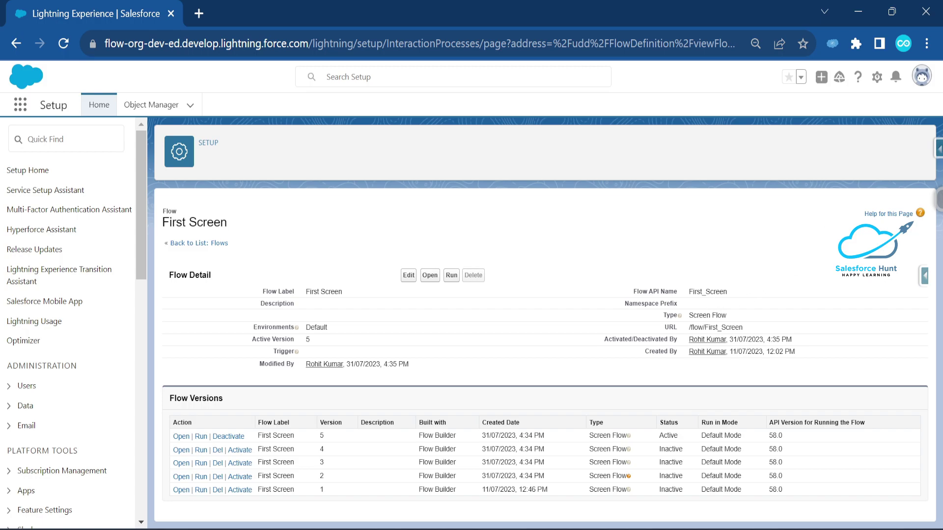
- Open Salesforce Inspector's Data Export page and erase the default Account query
{"action": "left_click", "coordinate": [937, 149]}
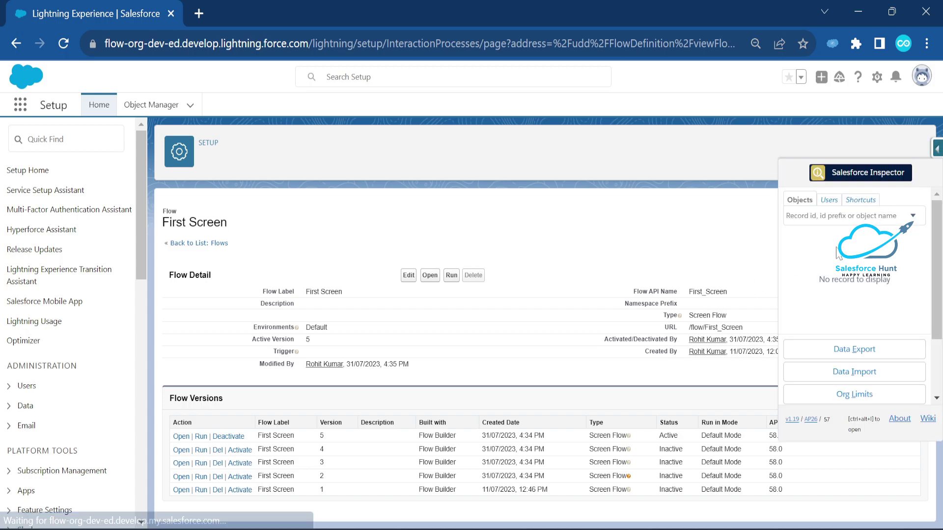
{"action": "left_click", "coordinate": [852, 349]}
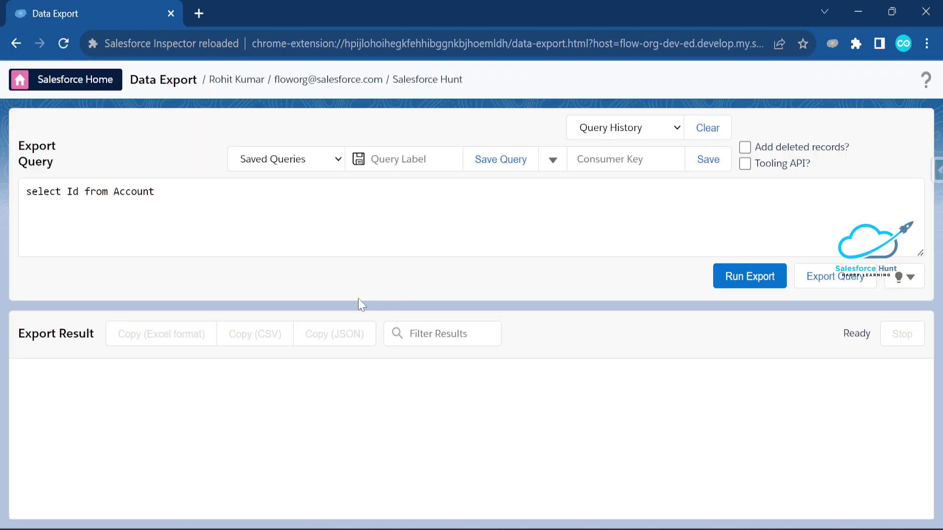
{"action": "key", "text": "ctrl+a"}
{"action": "key", "text": "BackSpace"}
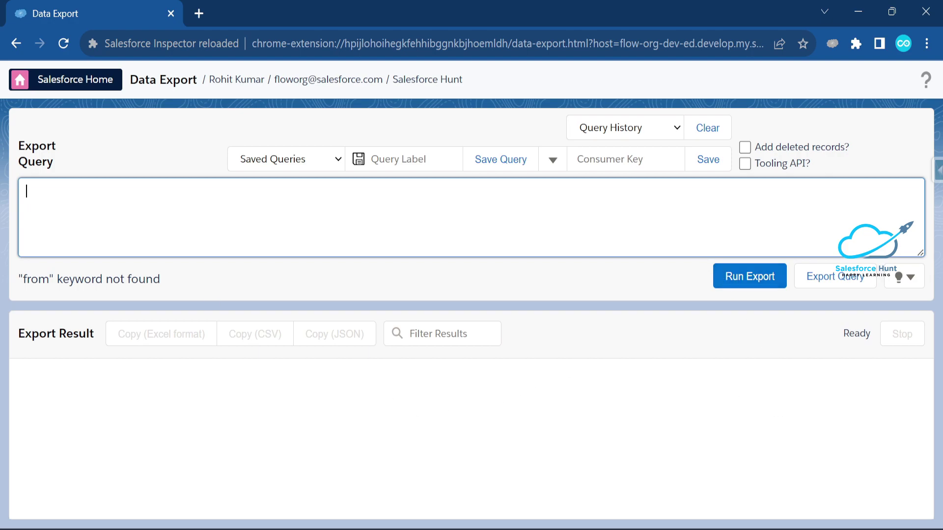
- Query FlowVersionView where FlowDefinitionView.ApiName='First_Screen' and run it, returning 5 versions
{"action": "type", "text": "SE"}
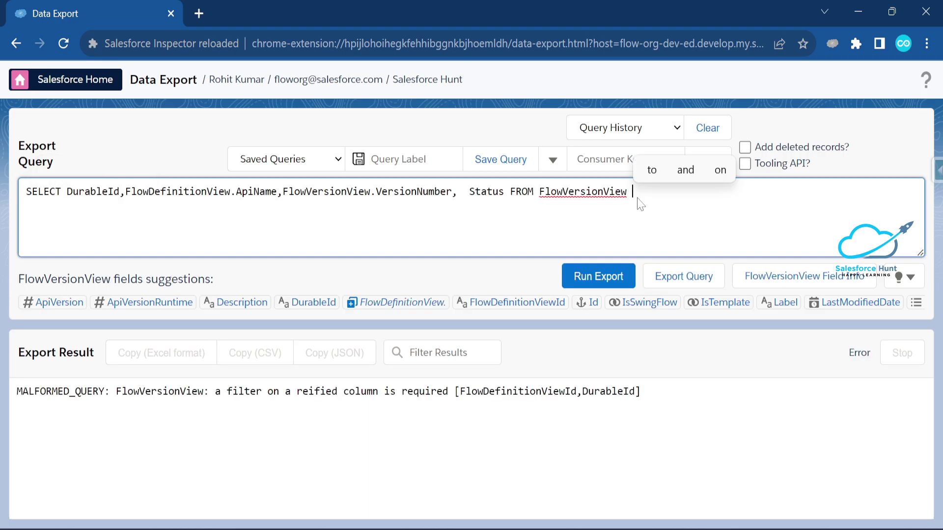
{"action": "type", "text": "Where"}
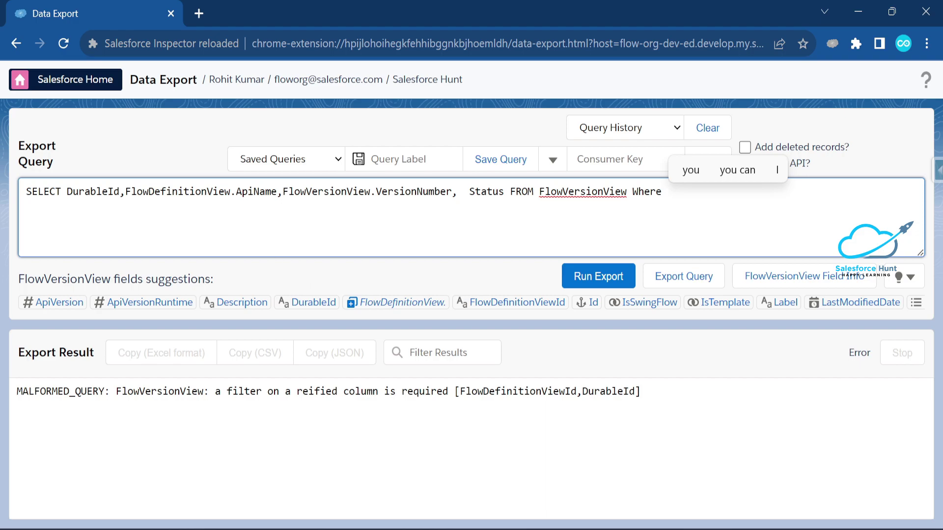
{"action": "left_click_drag", "start_coordinate": [125, 192], "coordinate": [277, 191]}
{"action": "key", "text": "ctrl+c"}
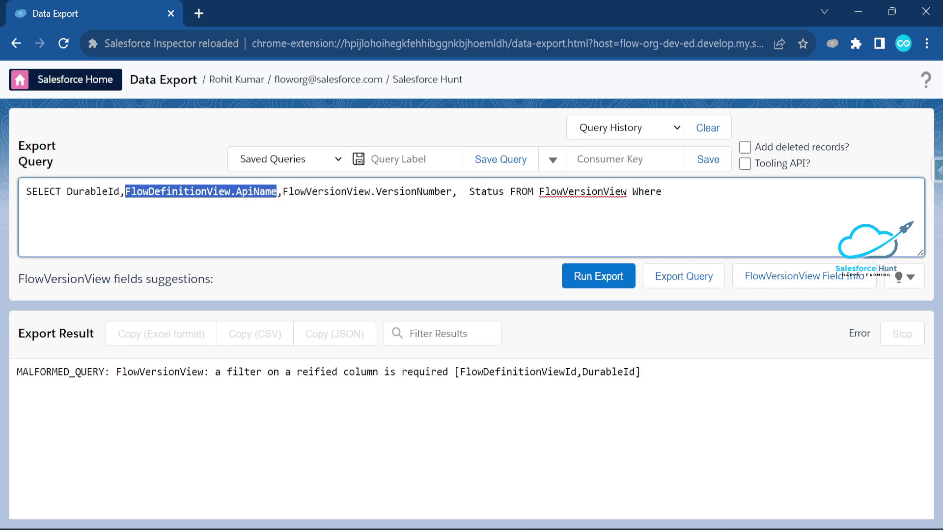
{"action": "left_click", "coordinate": [668, 191]}
{"action": "key", "text": "ctrl+v"}
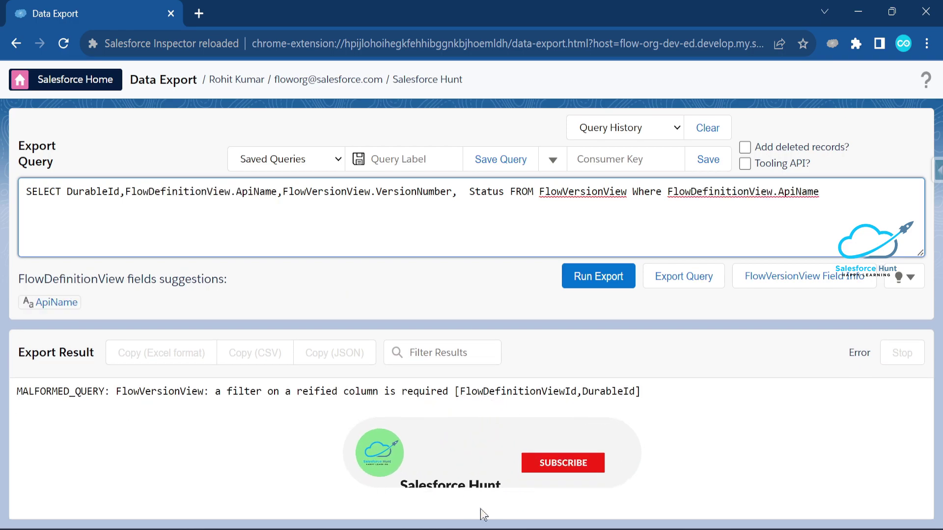
{"action": "type", "text": "=''"}
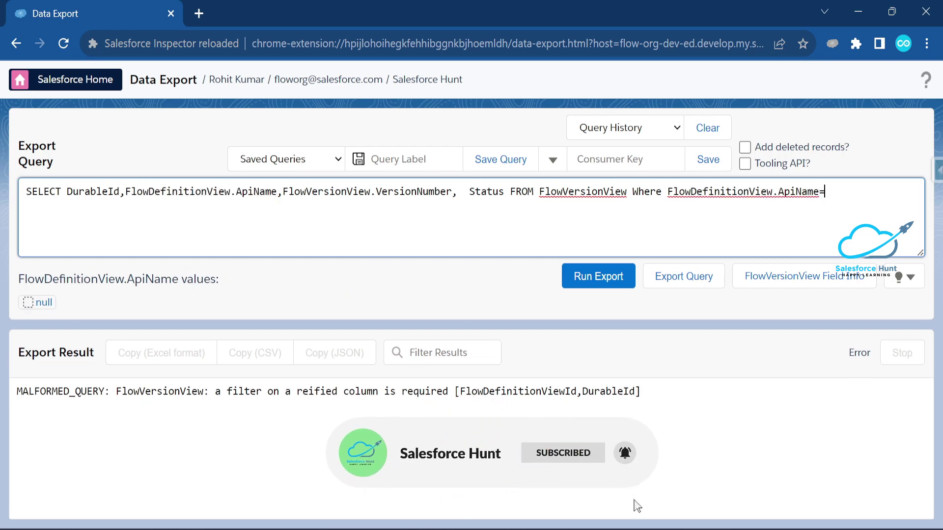
{"action": "left_click", "coordinate": [831, 191]}
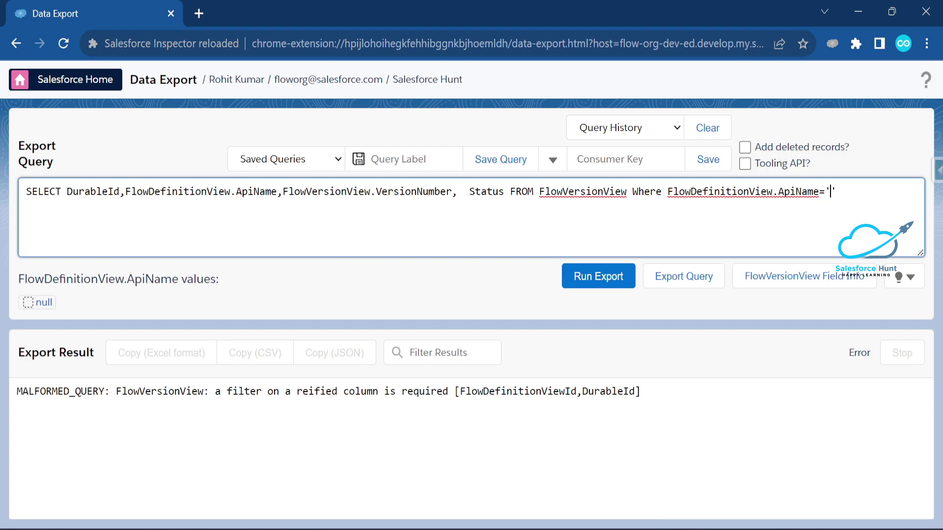
{"action": "type", "text": "First_Screen"}
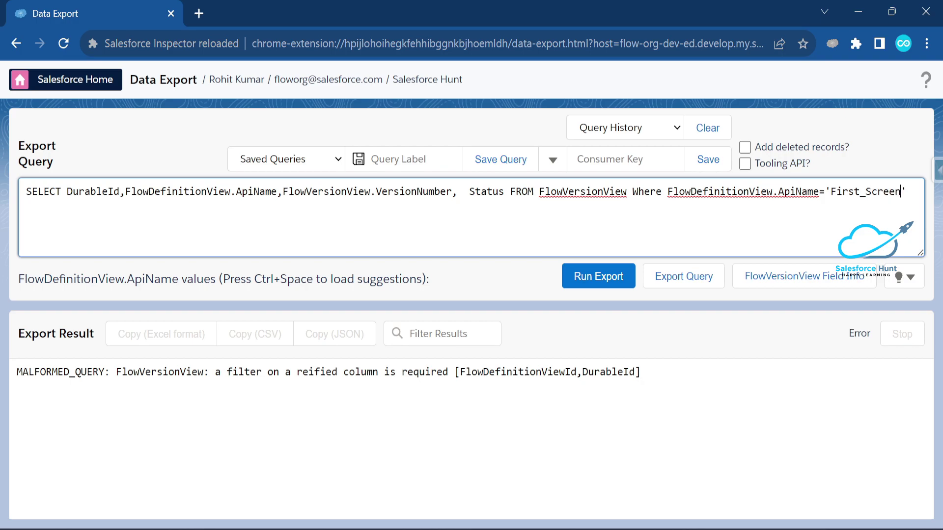
{"action": "left_click", "coordinate": [597, 274]}
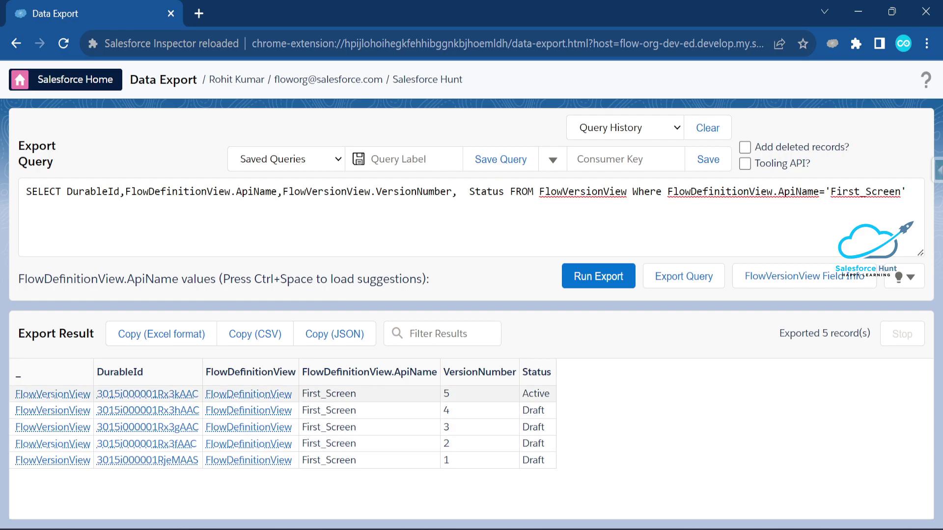
- Add the Label field to the query's SELECT list and rerun the export
{"action": "left_click_drag", "start_coordinate": [307, 394], "coordinate": [369, 400]}
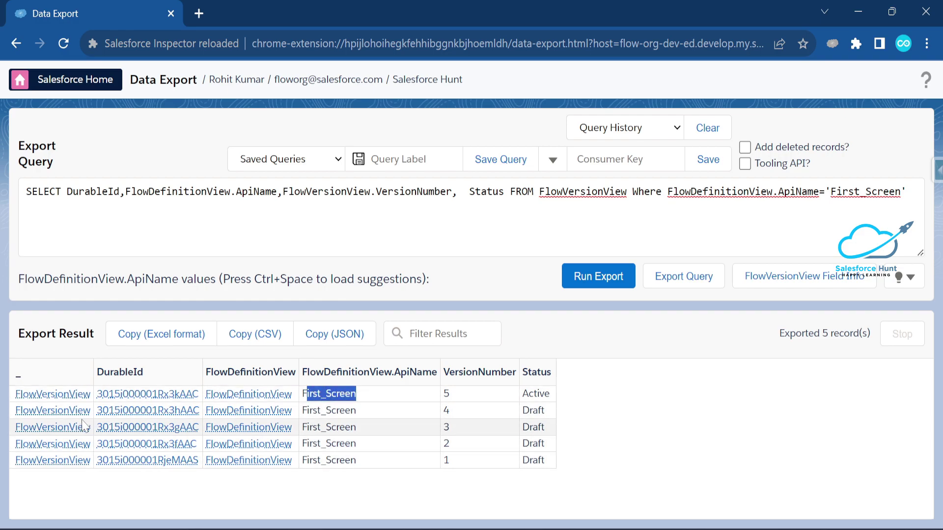
{"action": "left_click", "coordinate": [665, 395]}
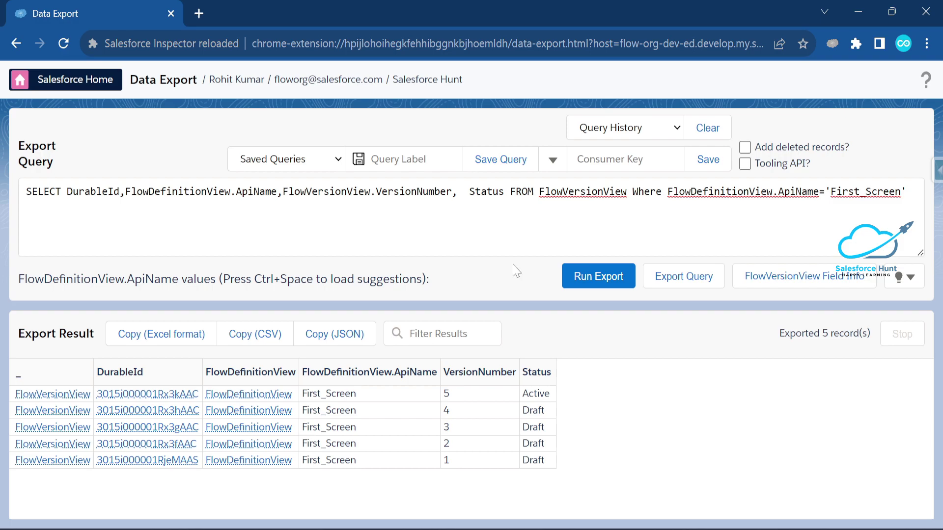
{"action": "left_click", "coordinate": [463, 191]}
{"action": "type", "text": "Labe"}
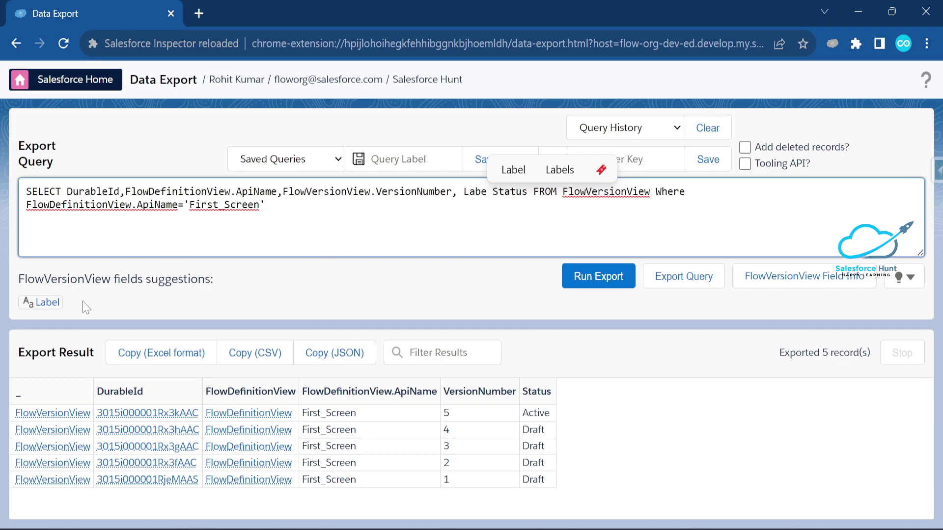
{"action": "left_click", "coordinate": [41, 302]}
{"action": "left_click", "coordinate": [604, 276]}
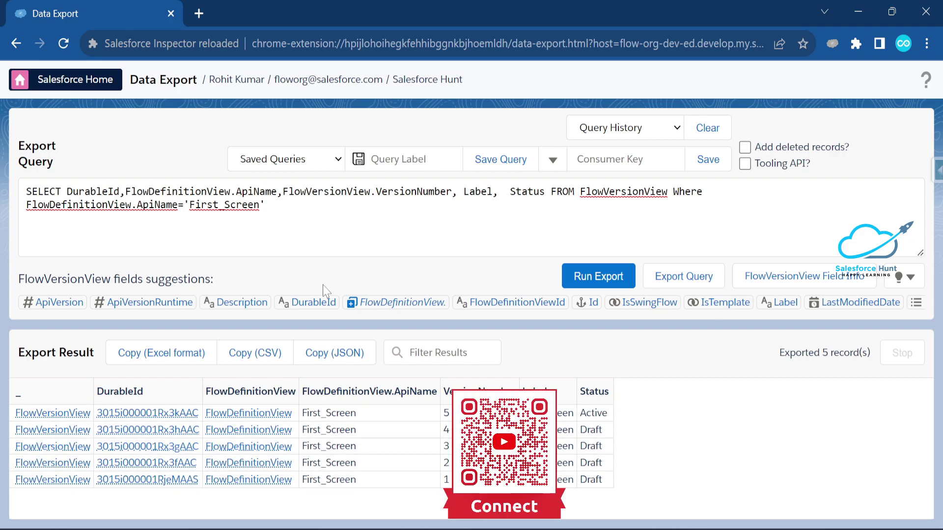
- Append AND VersionNumber <5 to the filter and rerun, listing four Draft versions
{"action": "left_click", "coordinate": [265, 204]}
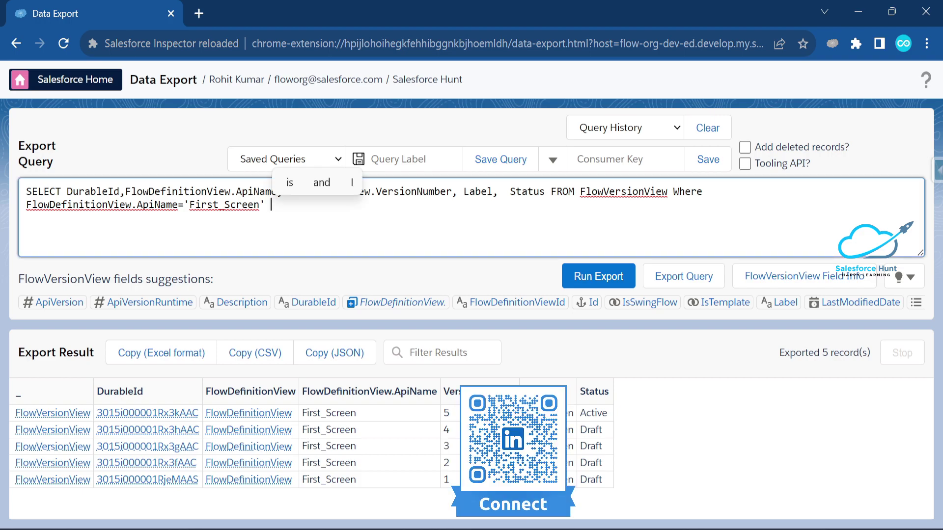
{"action": "type", "text": "AND"}
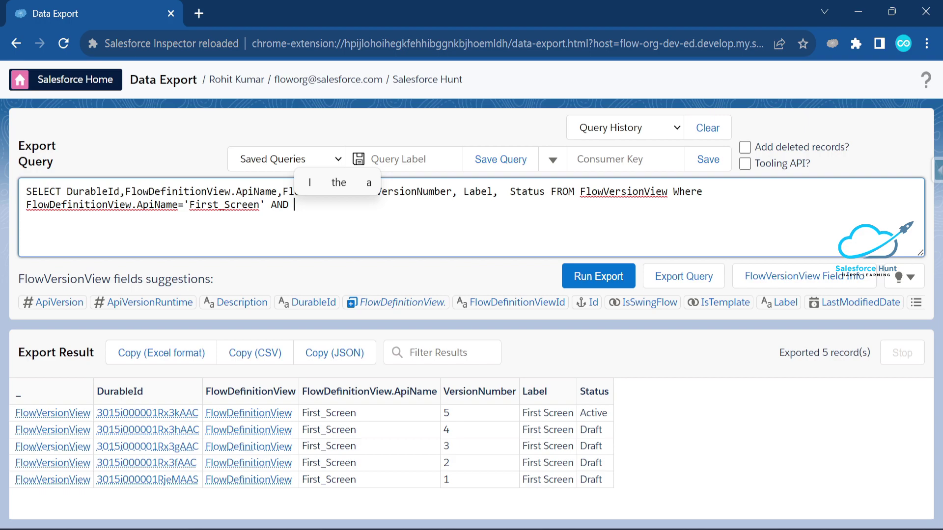
{"action": "type", "text": "Ve"}
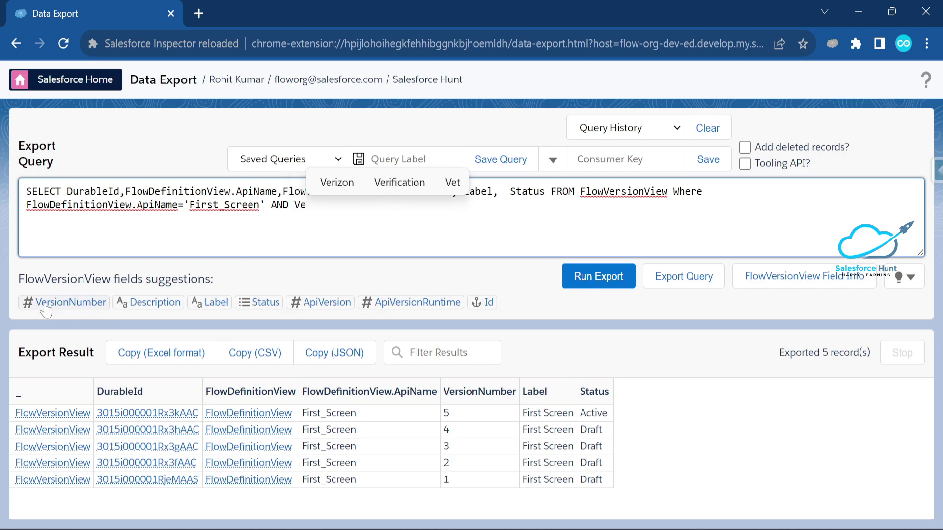
{"action": "left_click", "coordinate": [46, 305]}
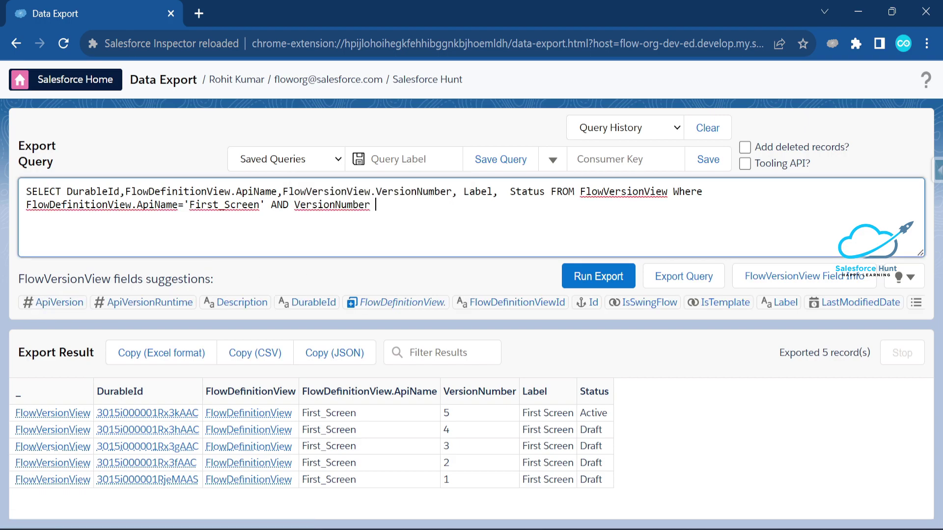
{"action": "type", "text": "<"}
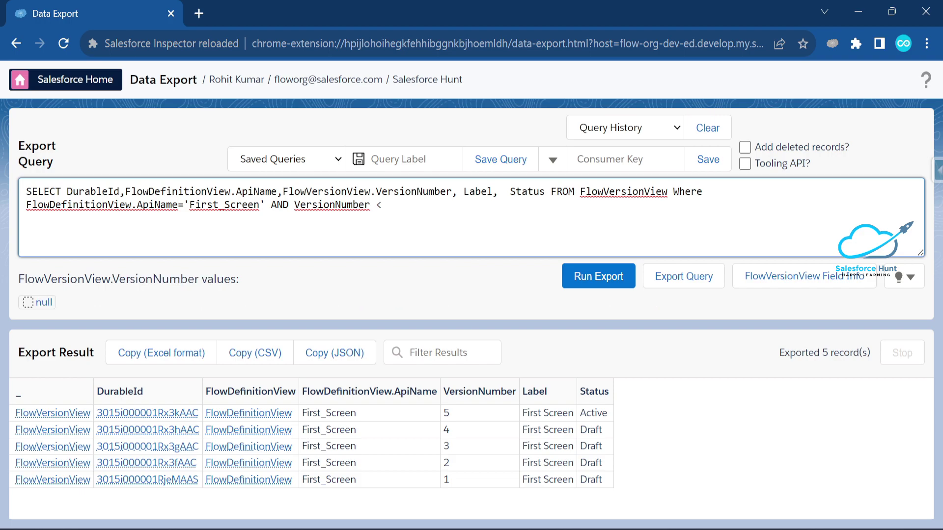
{"action": "type", "text": "5"}
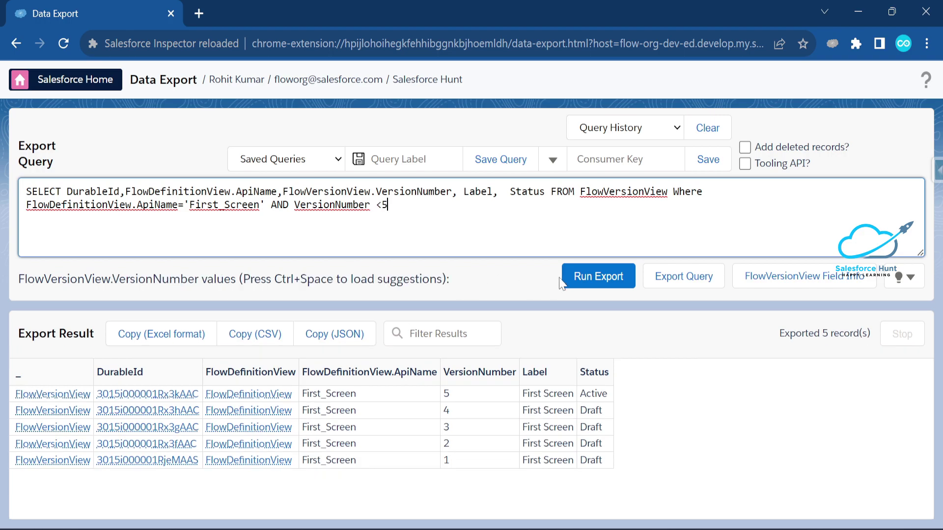
{"action": "left_click", "coordinate": [596, 278]}
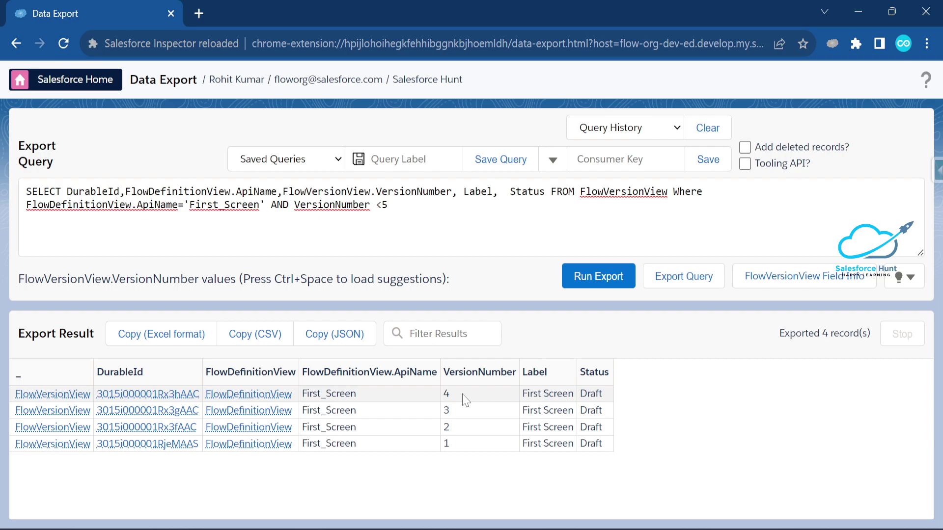
- Copy the four version records in Excel format
{"action": "left_click_drag", "start_coordinate": [459, 411], "coordinate": [463, 452]}
{"action": "left_click", "coordinate": [484, 457]}
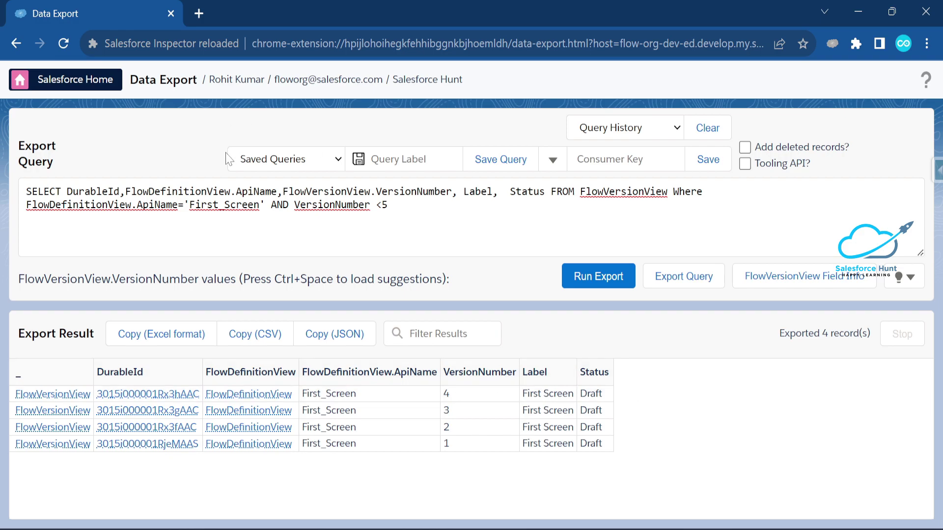
{"action": "left_click_drag", "start_coordinate": [388, 204], "coordinate": [26, 191]}
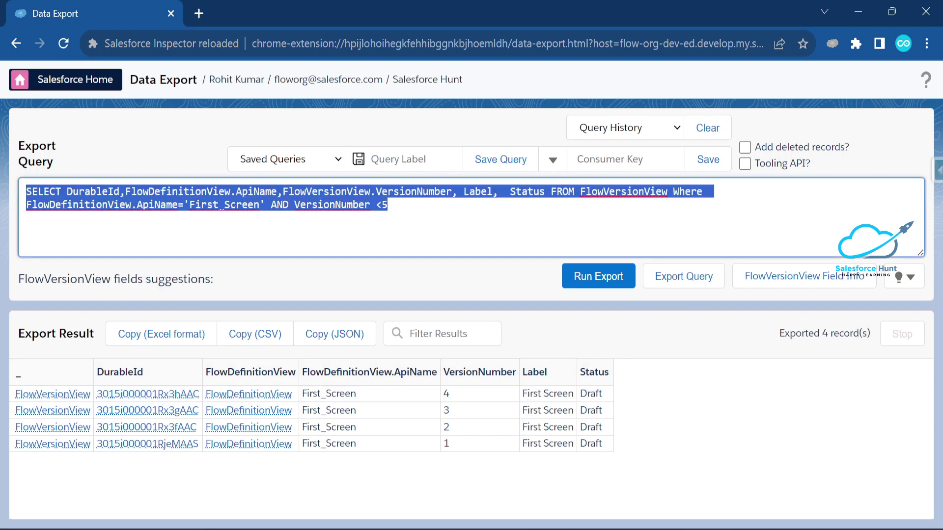
{"action": "left_click", "coordinate": [388, 204]}
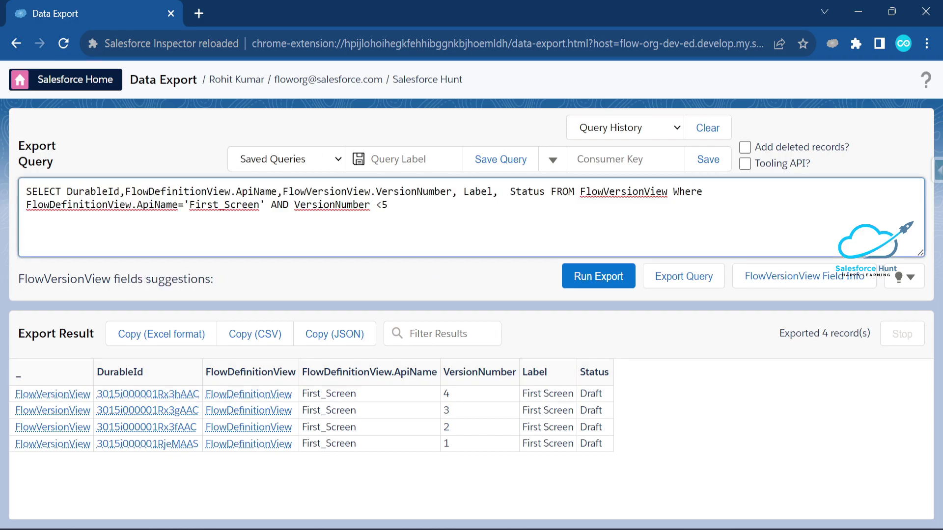
{"action": "left_click", "coordinate": [150, 344]}
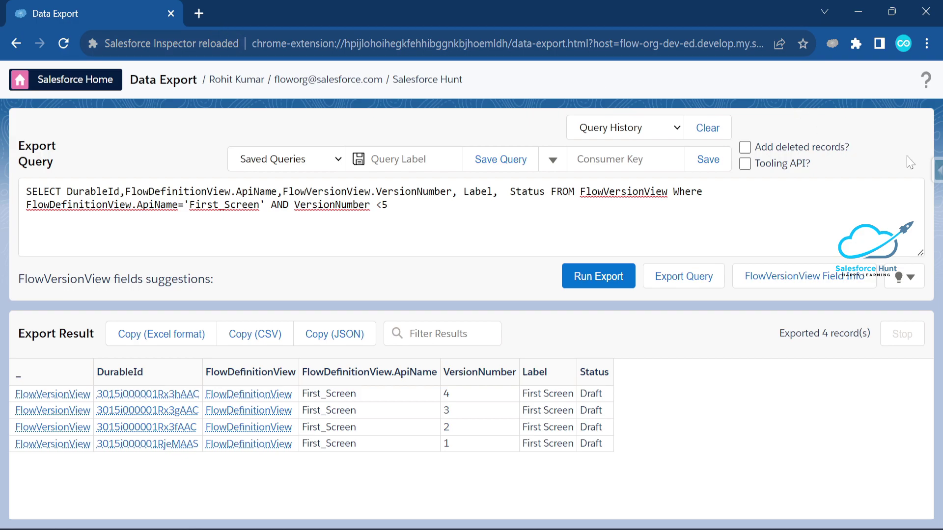
- Open Data Import with Tooling API on, action Delete, and the flow version object
{"action": "left_click", "coordinate": [937, 172]}
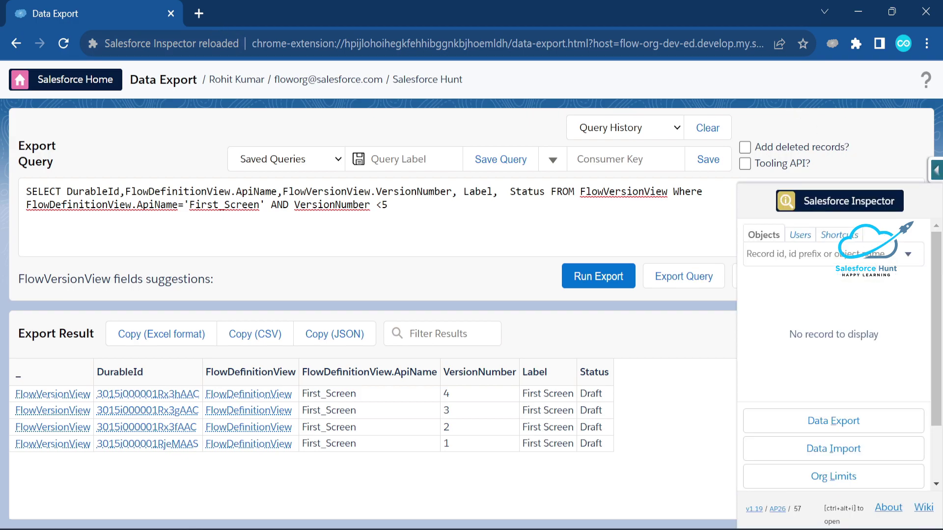
{"action": "left_click", "coordinate": [848, 448]}
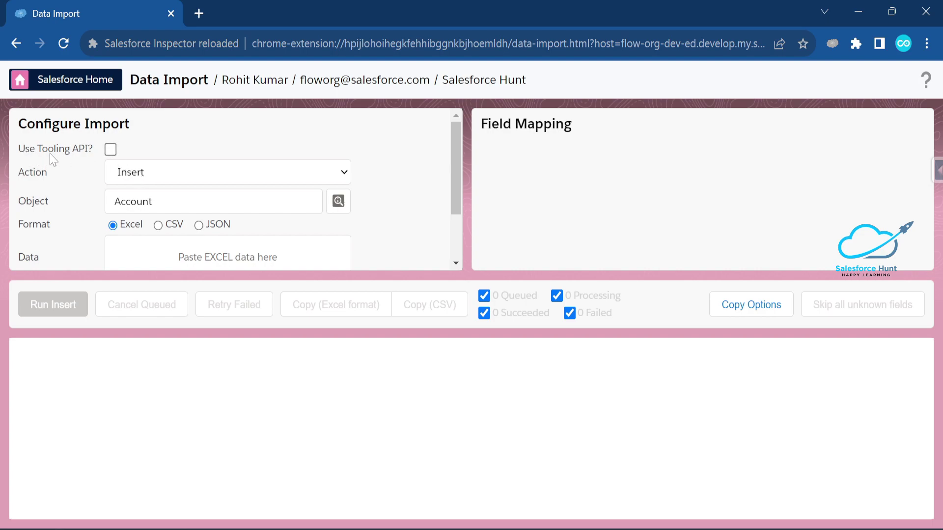
{"action": "left_click", "coordinate": [111, 150]}
{"action": "left_click", "coordinate": [172, 175]}
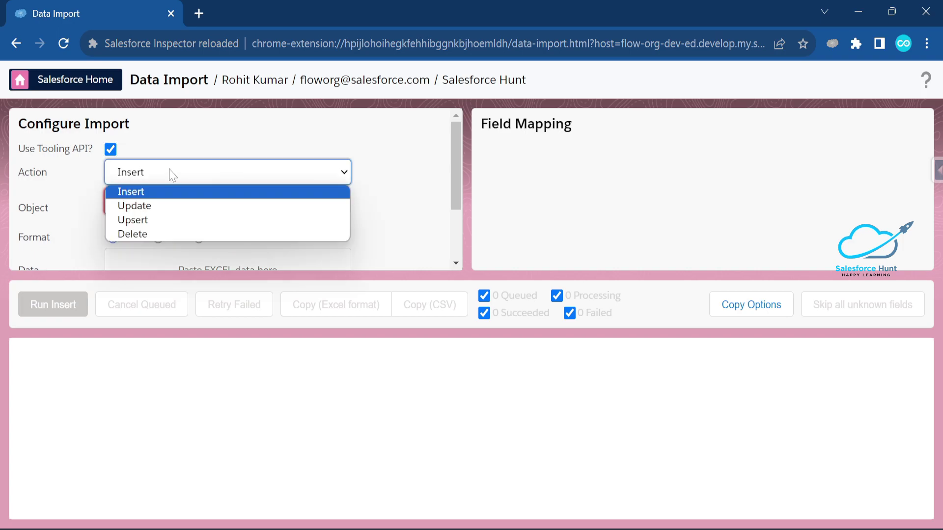
{"action": "left_click", "coordinate": [133, 234]}
{"action": "left_click_drag", "start_coordinate": [137, 201], "coordinate": [101, 207]}
{"action": "type", "text": "flow"}
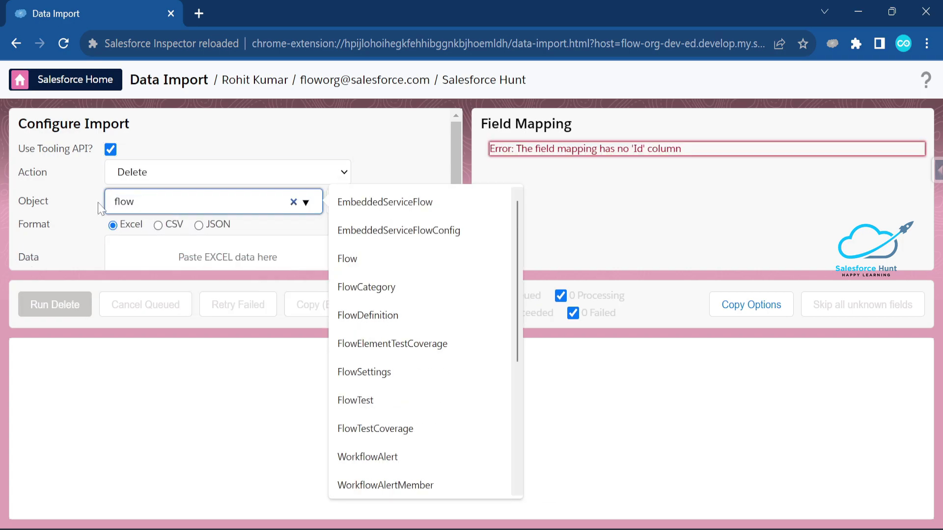
{"action": "left_click", "coordinate": [347, 259]}
- Paste the copied rows for First_Screen versions 1–4 into the data area
{"action": "left_click", "coordinate": [228, 256]}
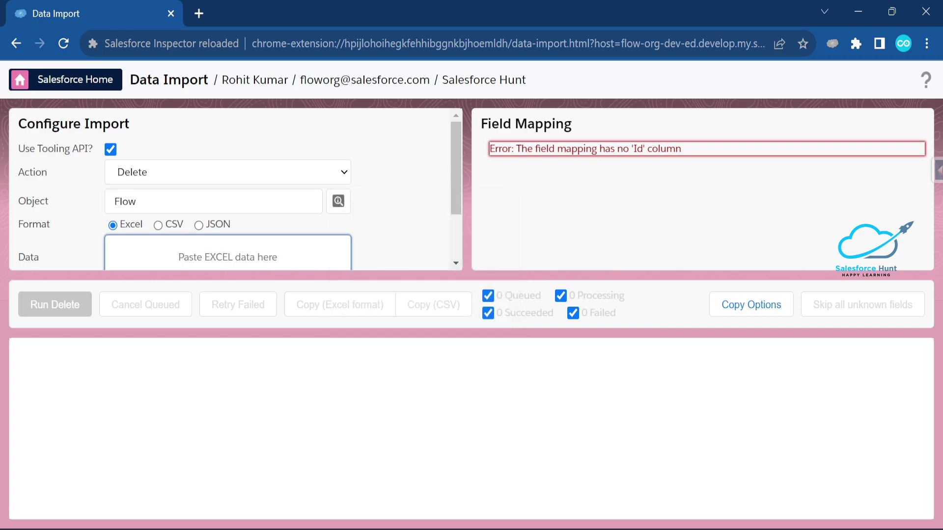
{"action": "type", "text": "_\tDurableId\tFlowDefinitionView\tFlowDefinitionView.ApiName\tVersionNumber\tLabel\tStatus [FlowVersionView]\t3015i000001Rx3hAAC\t[FlowDefinitionView]\tFirst_Screen\t4\tFirst Screen\tDraft [FlowVersionView]\t3015i000001Rx3gAAC\t[FlowDefinitionView]\tFirst_Screen\t3\tFirst Screen\tDraft [FlowVersionView]\t3015i000001Rx3fAAC\t[FlowDefinitionView]\tFirst_Screen\t2\tFirst Screen\tDraft [FlowVersionView]\t3015i000001RjeMAAS\t[FlowDefinitionView]\tFirst_Screen\t1\tFirst Screen\tDraft"}
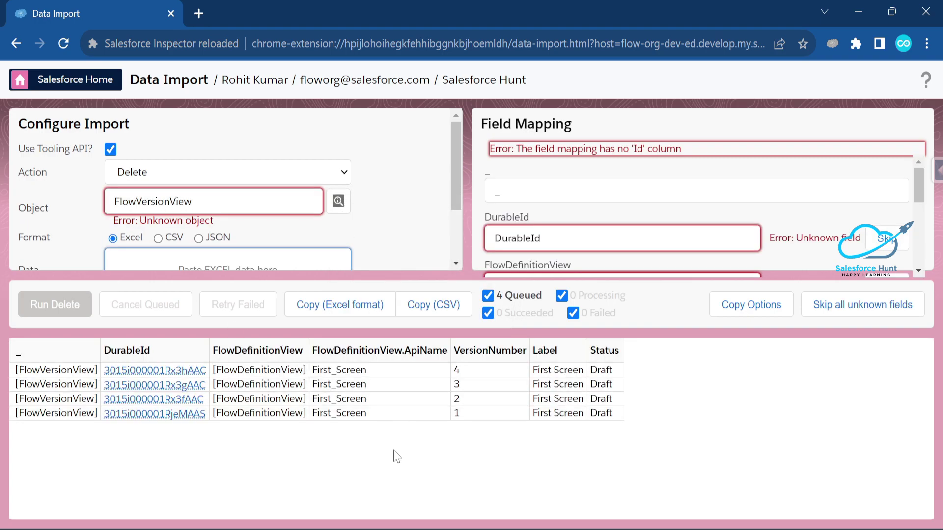
{"action": "scroll", "coordinate": [314, 230], "scroll_direction": "down", "scroll_amount": 2}
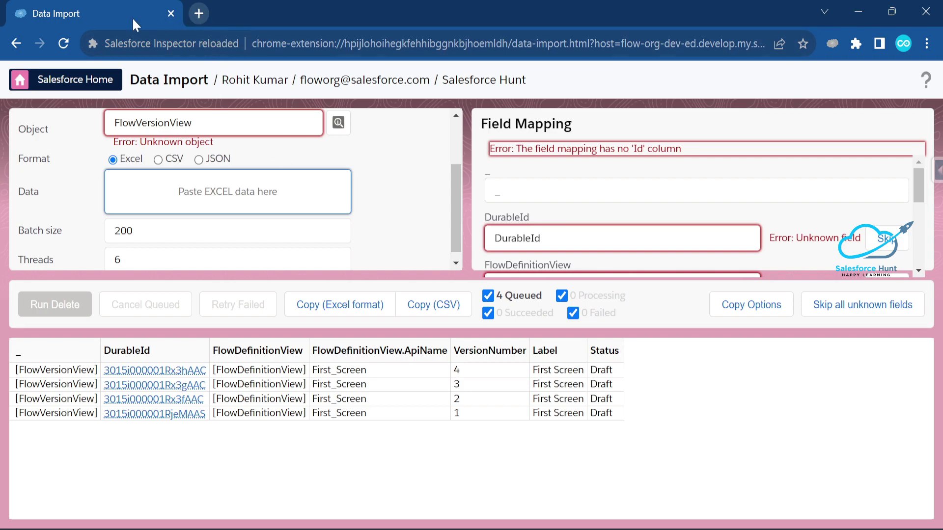
{"action": "right_click", "coordinate": [106, 9]}
- Duplicate the tab, review First Screen's inactive versions 1–4, then return to Data Import
{"action": "left_click", "coordinate": [129, 129]}
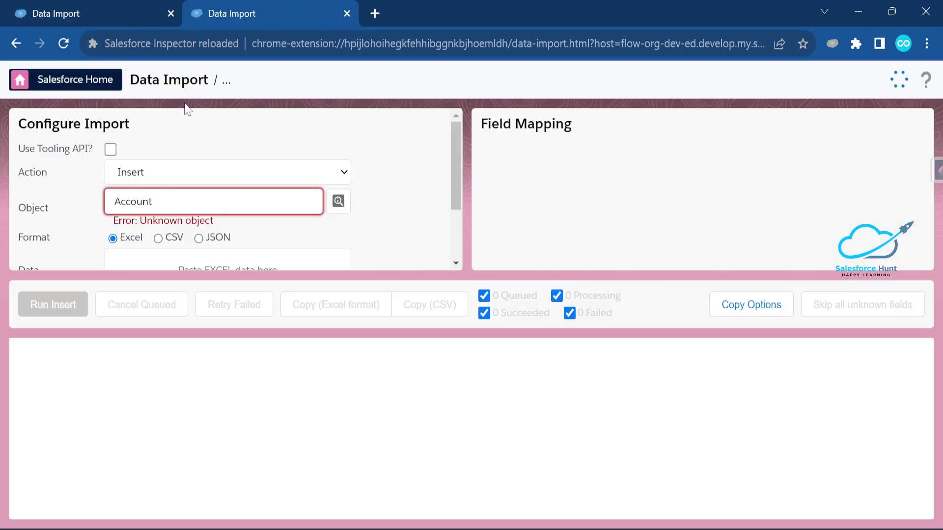
{"action": "left_click", "coordinate": [16, 44]}
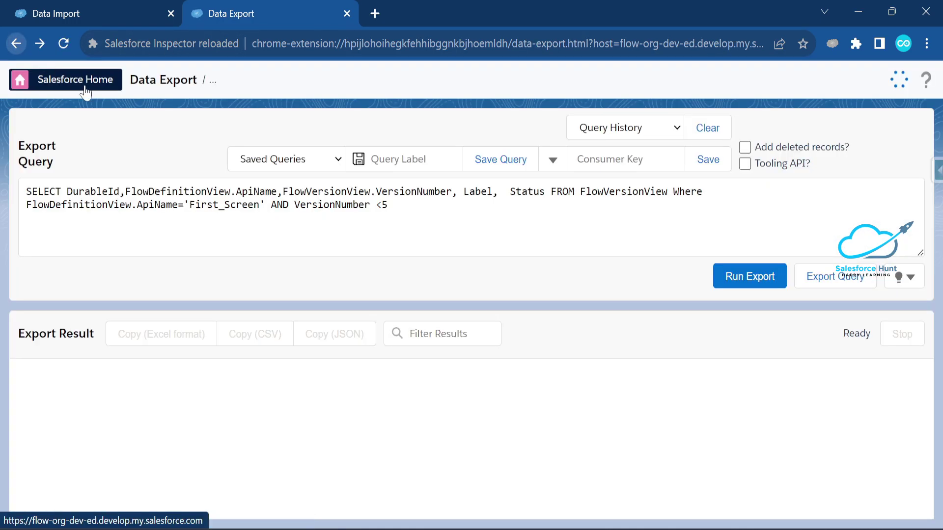
{"action": "left_click", "coordinate": [15, 44]}
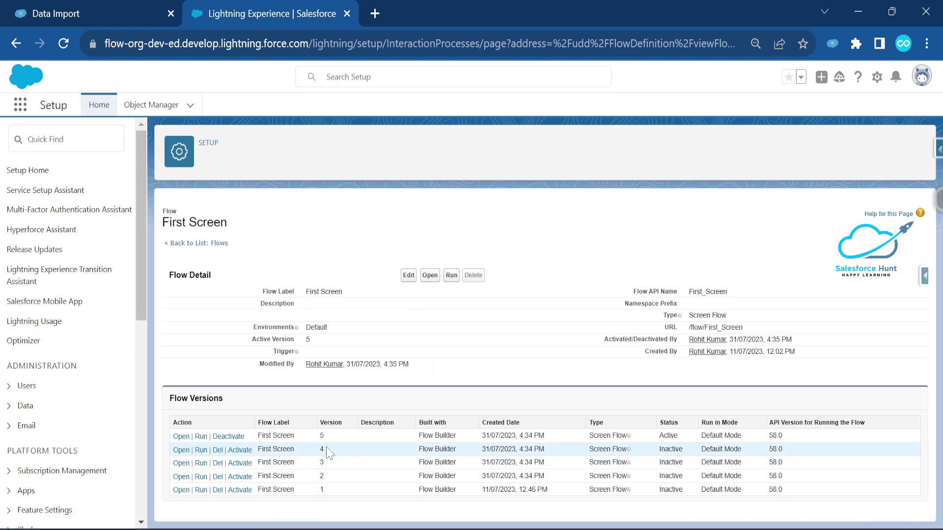
{"action": "left_click_drag", "start_coordinate": [322, 450], "coordinate": [328, 489]}
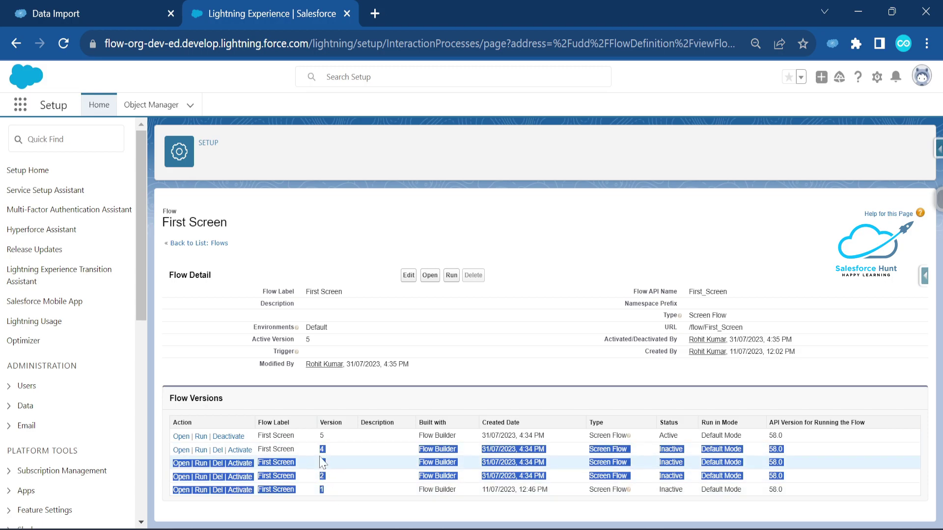
{"action": "left_click", "coordinate": [48, 14]}
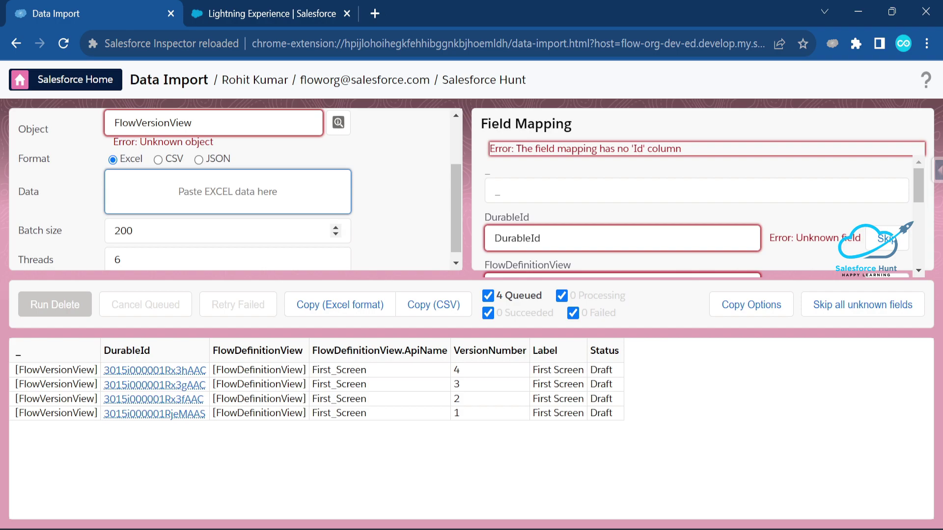
- Set the import batch size to 10 and threads to 1
{"action": "scroll", "coordinate": [196, 184], "scroll_direction": "up", "scroll_amount": 2}
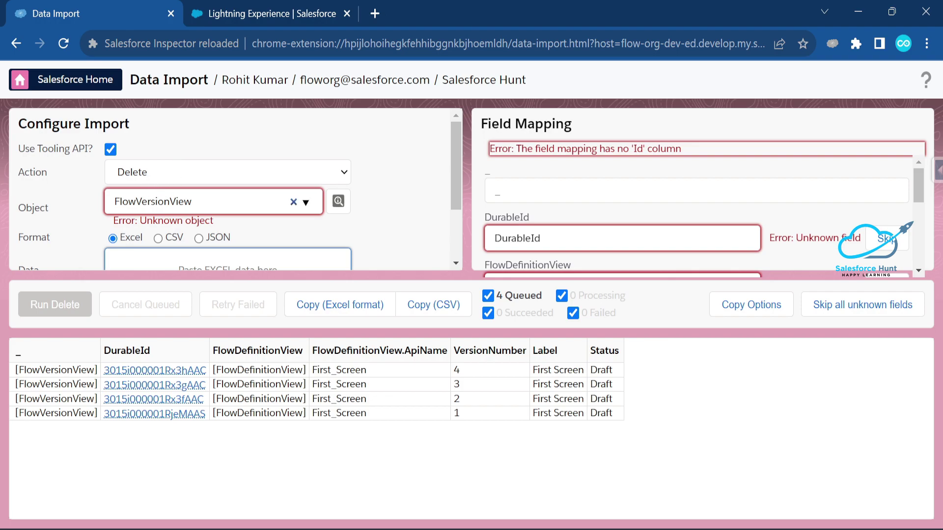
{"action": "scroll", "coordinate": [214, 227], "scroll_direction": "down", "scroll_amount": 2}
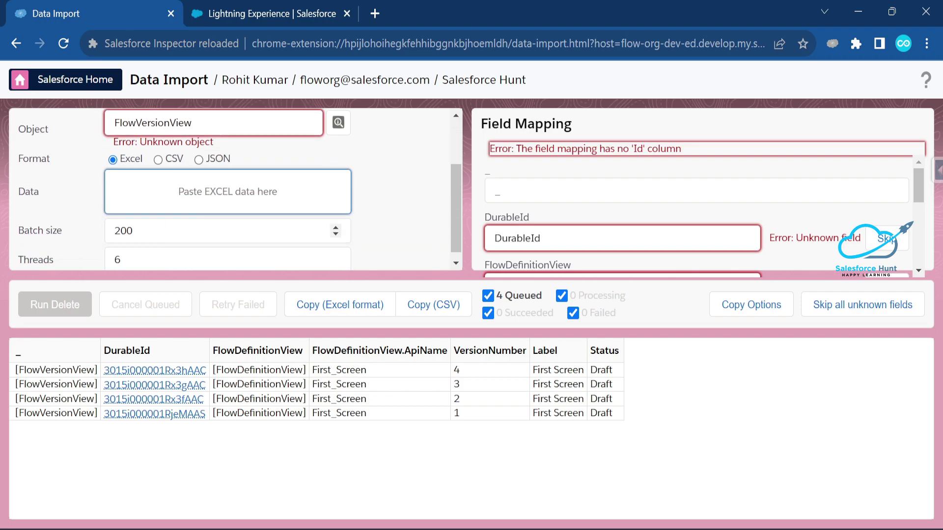
{"action": "key", "text": "Tab"}
{"action": "type", "text": "1"}
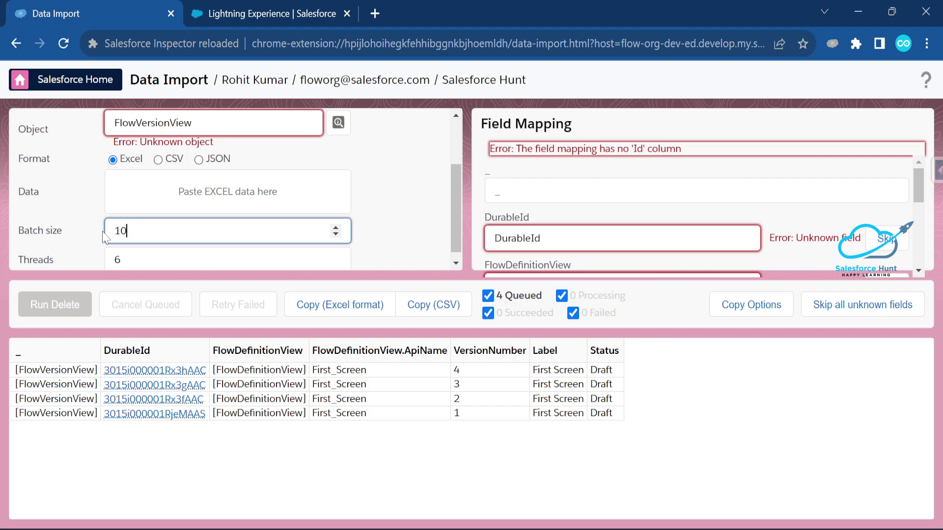
{"action": "key", "text": "Tab"}
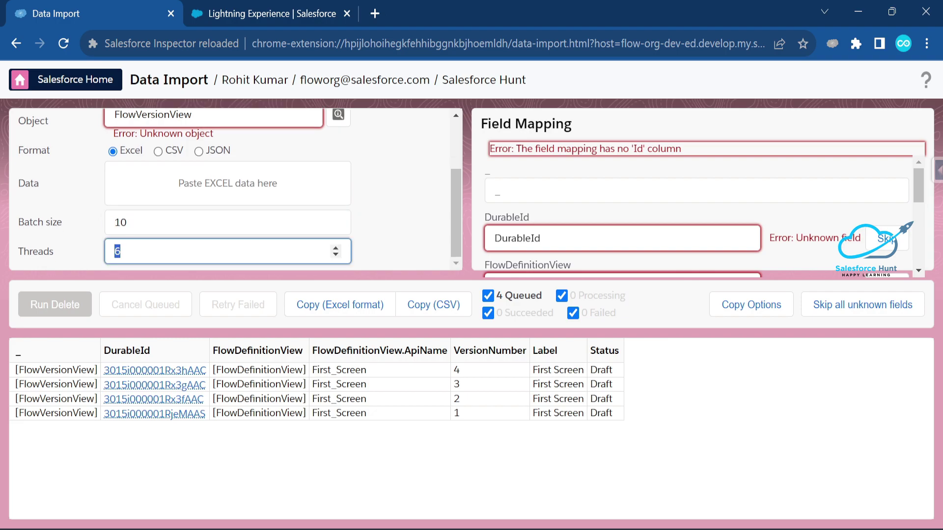
{"action": "type", "text": "1"}
{"action": "left_click", "coordinate": [393, 213]}
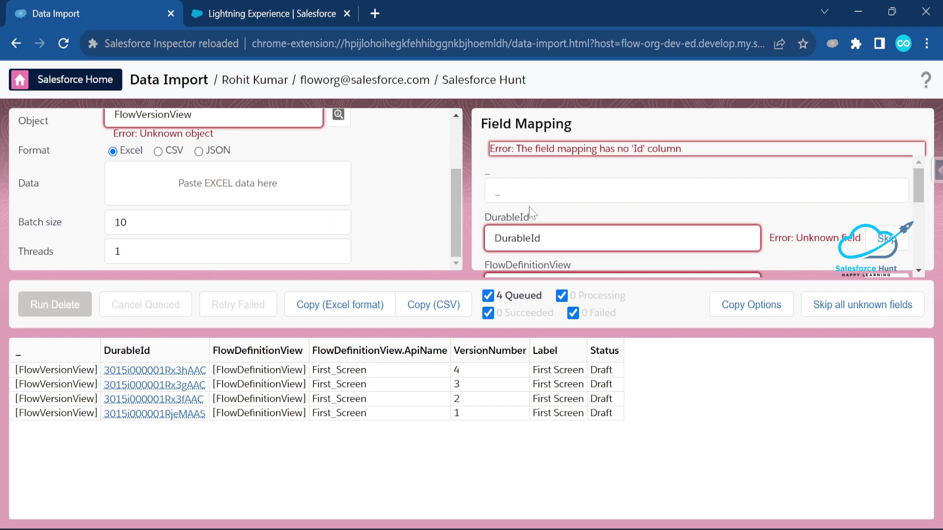
- Map the DurableId column to the Id field
{"action": "left_click", "coordinate": [533, 191]}
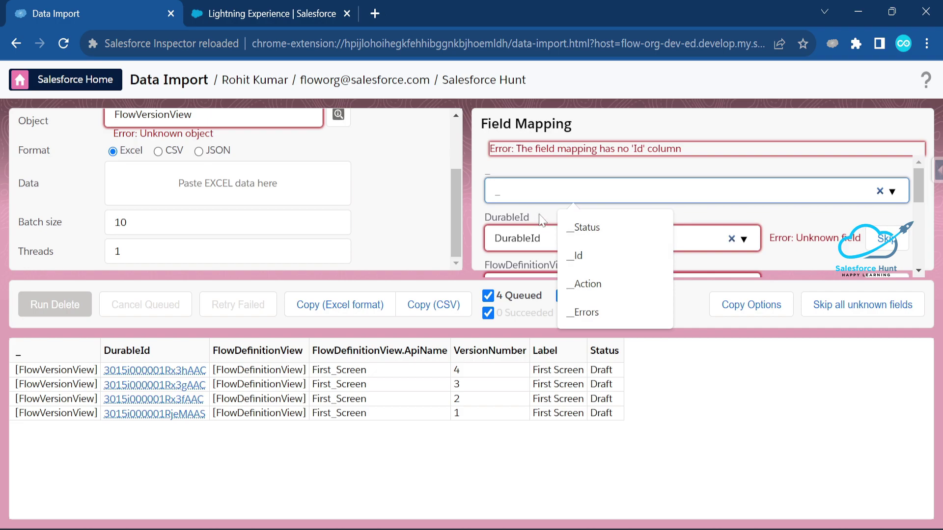
{"action": "left_click", "coordinate": [521, 238]}
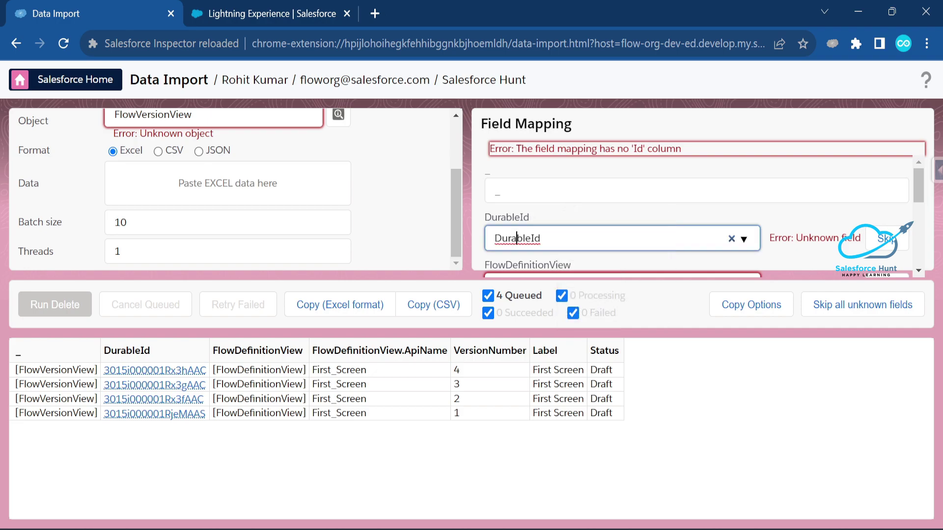
{"action": "key", "text": "ctrl+a"}
{"action": "type", "text": "Id"}
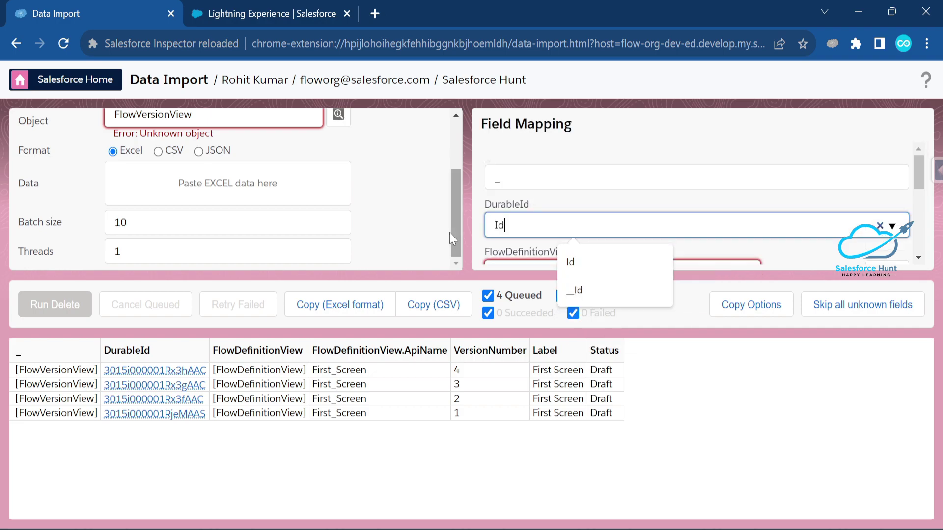
{"action": "left_click", "coordinate": [627, 251]}
{"action": "left_click", "coordinate": [574, 203]}
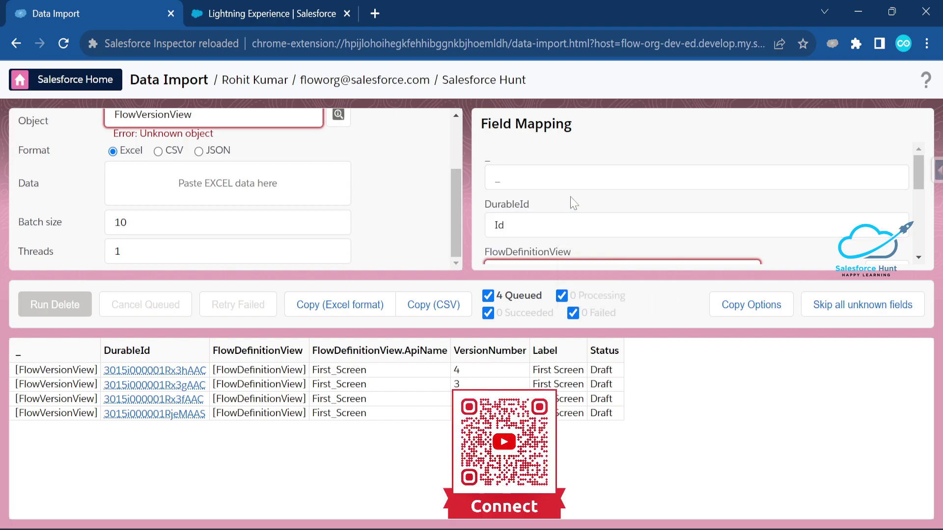
- Skip the FlowDefinitionView, ApiName, VersionNumber, Label and Status columns in the mapping
{"action": "scroll", "coordinate": [574, 203], "scroll_direction": "down", "scroll_amount": 2}
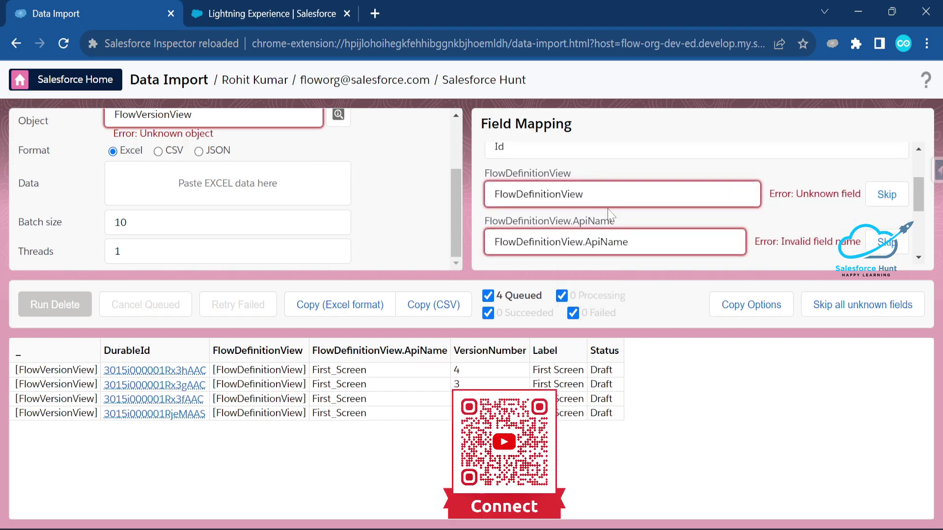
{"action": "left_click", "coordinate": [887, 196]}
{"action": "left_click", "coordinate": [889, 244]}
{"action": "scroll", "coordinate": [877, 216], "scroll_direction": "down", "scroll_amount": 1}
{"action": "left_click", "coordinate": [886, 212]}
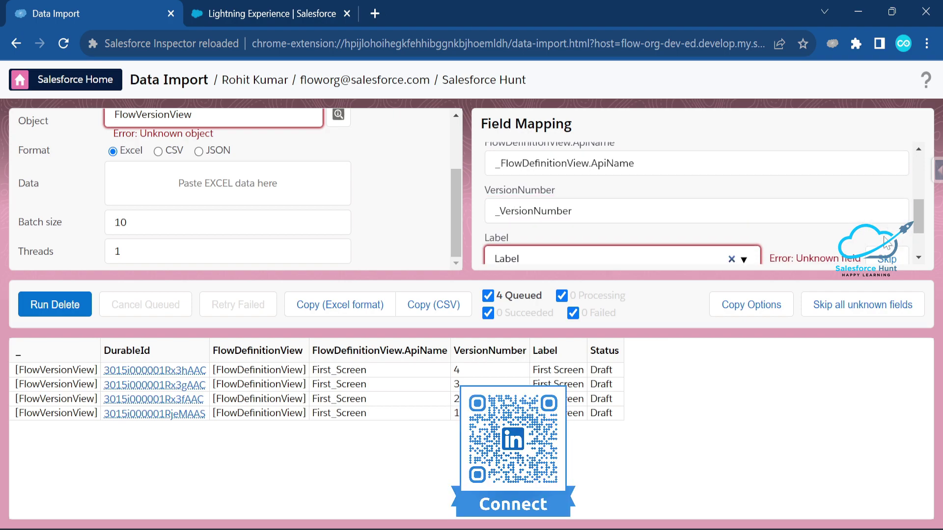
{"action": "scroll", "coordinate": [886, 222], "scroll_direction": "down", "scroll_amount": 1}
{"action": "left_click", "coordinate": [887, 197]}
{"action": "left_click", "coordinate": [887, 244]}
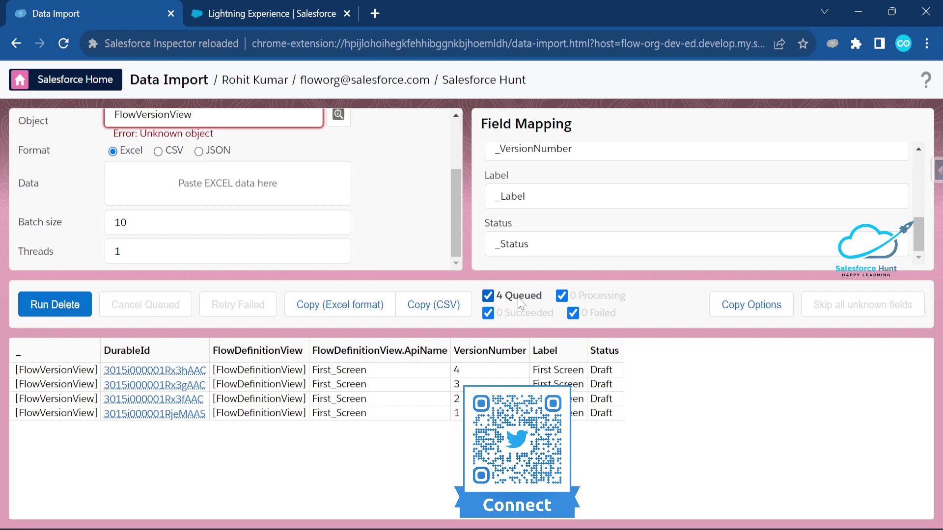
- Run and confirm the delete, removing all four flow versions, then return to the setup tab
{"action": "left_click", "coordinate": [53, 308]}
{"action": "left_click", "coordinate": [417, 285]}
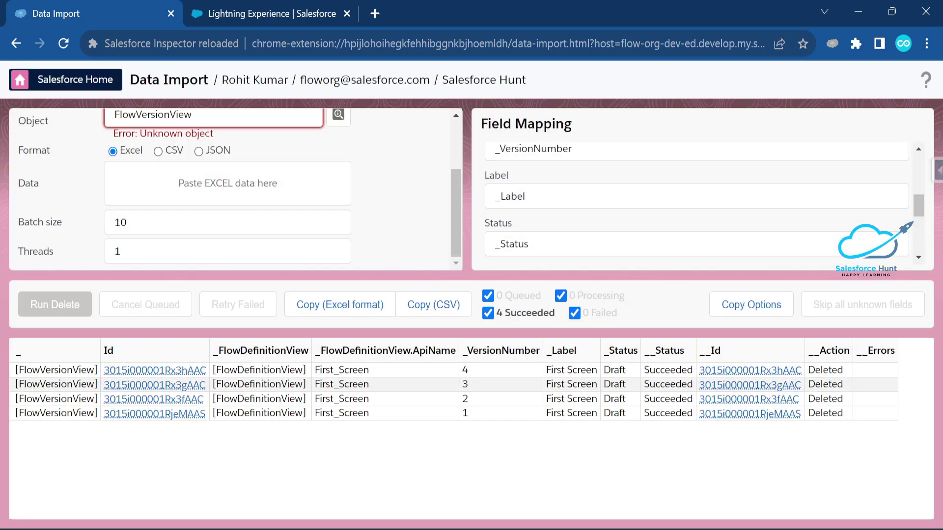
{"action": "left_click_drag", "start_coordinate": [12, 366], "coordinate": [664, 413]}
{"action": "left_click", "coordinate": [670, 442]}
{"action": "left_click", "coordinate": [288, 19]}
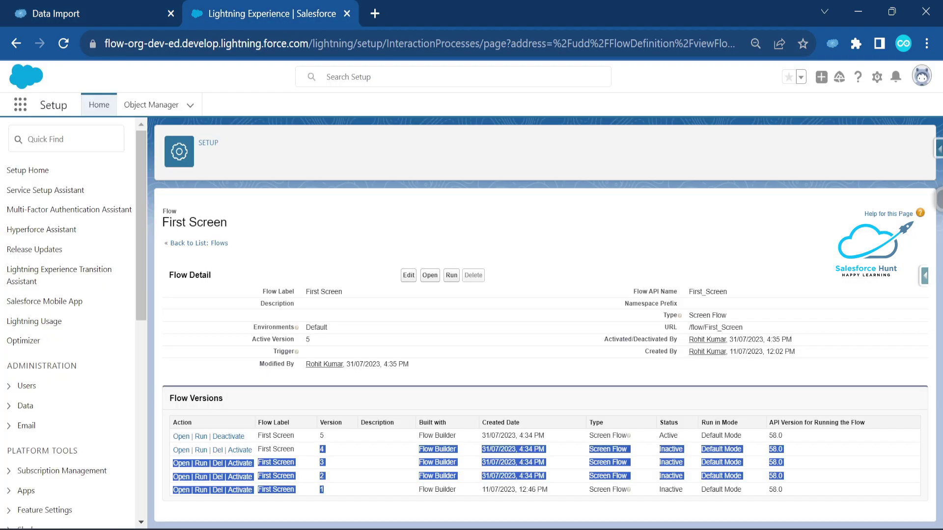
- Reload the First Screen flow page and confirm only active Version 5 is listed
{"action": "left_click", "coordinate": [469, 396]}
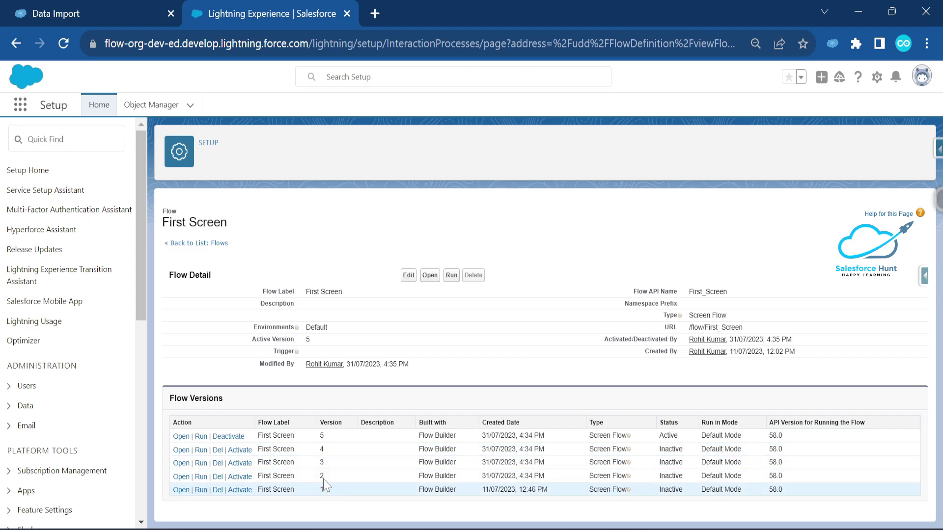
{"action": "key", "text": "F5"}
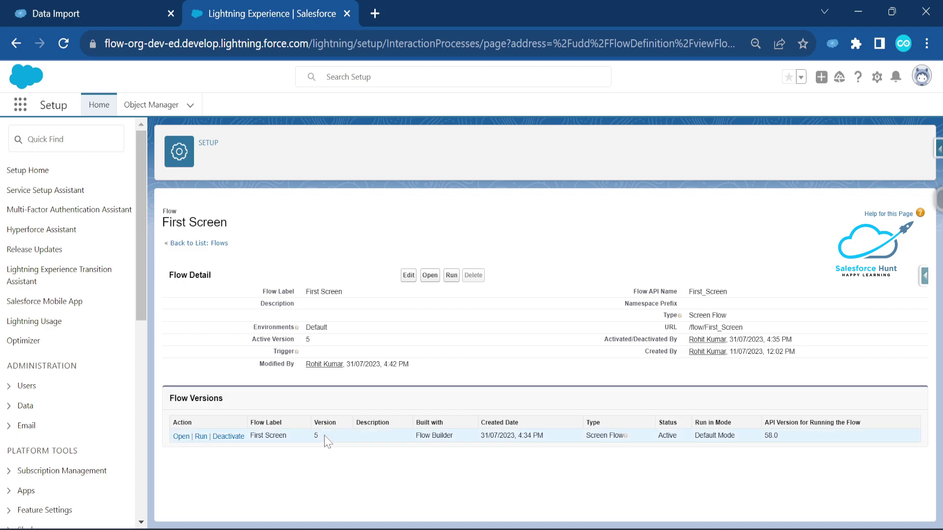
{"action": "left_click", "coordinate": [93, 14]}
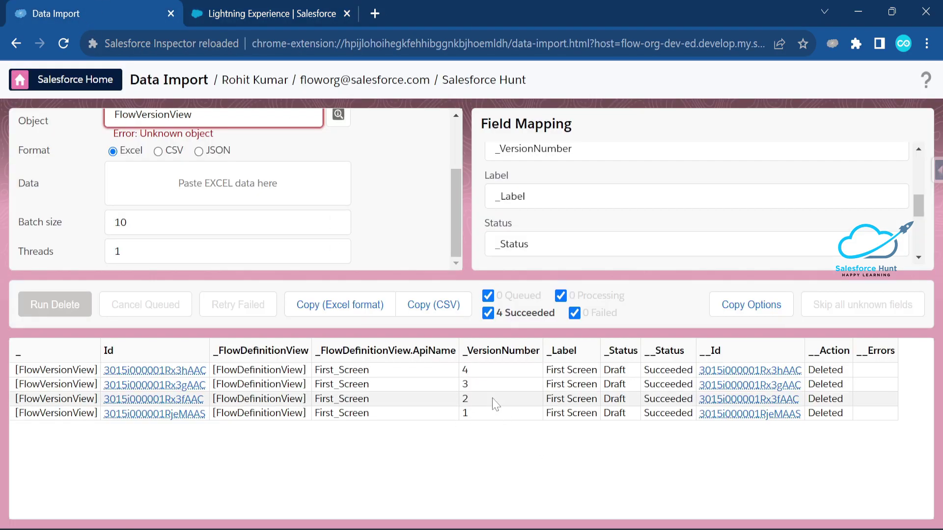
{"action": "key", "text": "ctrl+Tab"}
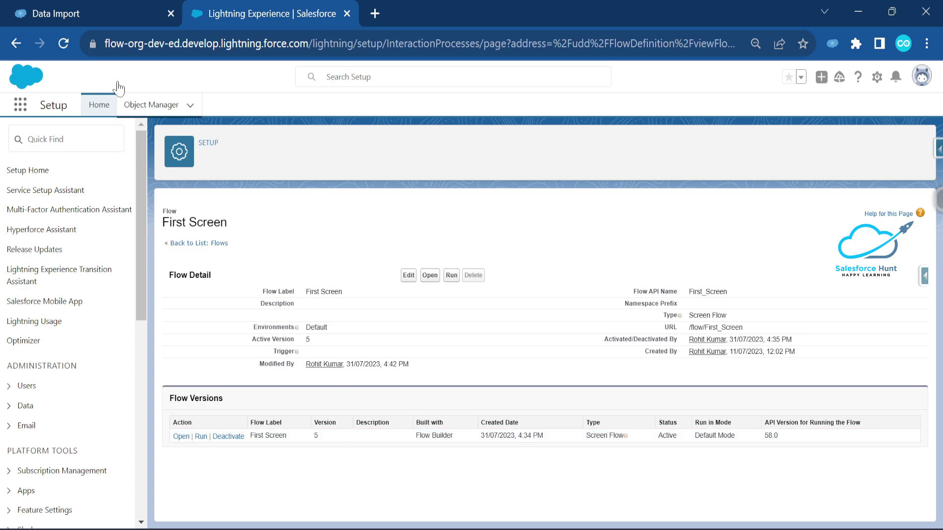
- Go back to the Data Import tab and review the import results
{"action": "left_click", "coordinate": [85, 16]}
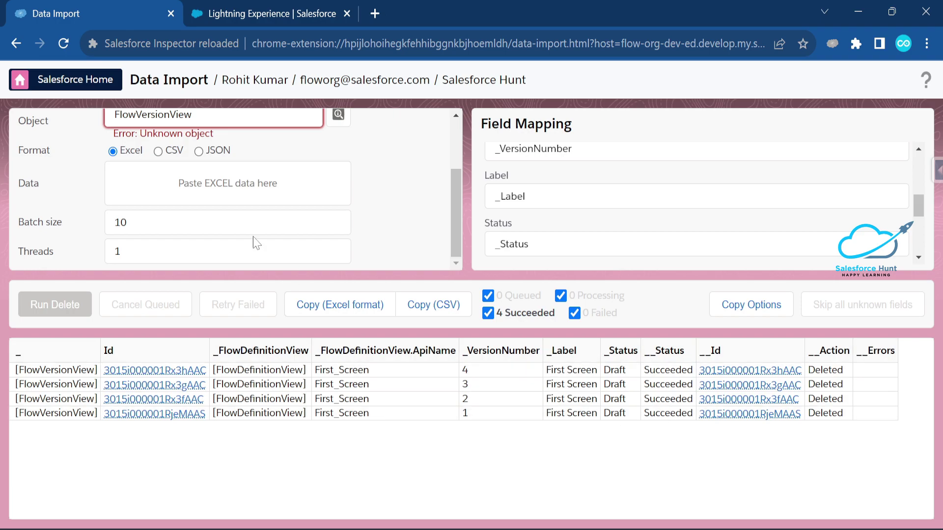
{"action": "scroll", "coordinate": [254, 237], "scroll_direction": "up", "scroll_amount": 3}
{"action": "scroll", "coordinate": [346, 220], "scroll_direction": "down", "scroll_amount": 2}
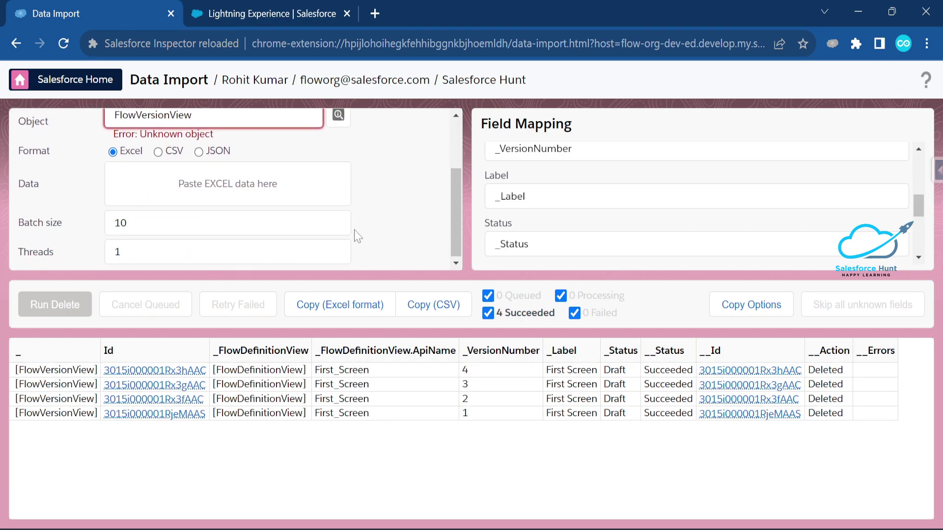